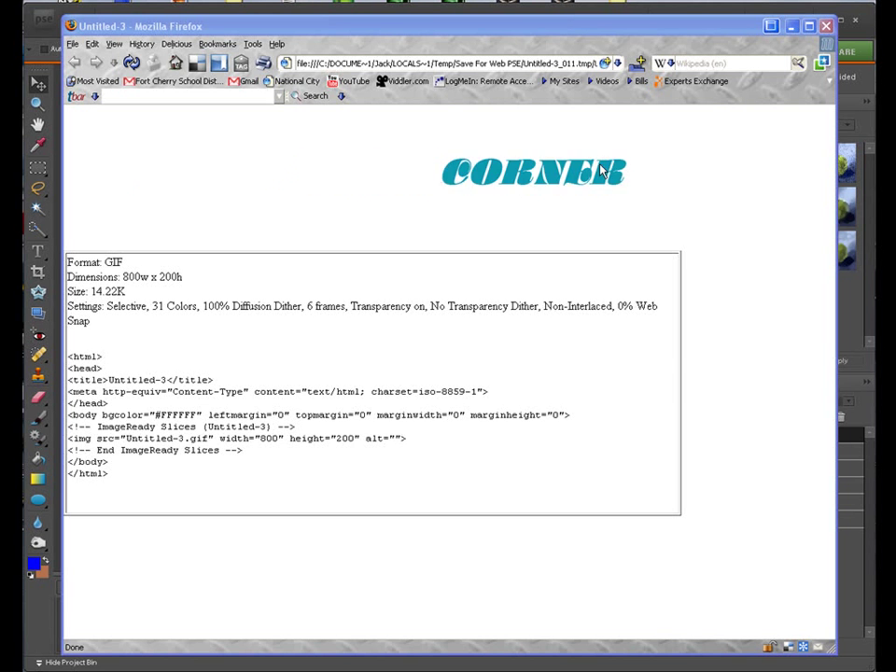
Step: Minimize Firefox after previewing the 800×200 animated GIF banner to return to Photoshop Elements
{"action": "left_click", "coordinate": [789, 27]}
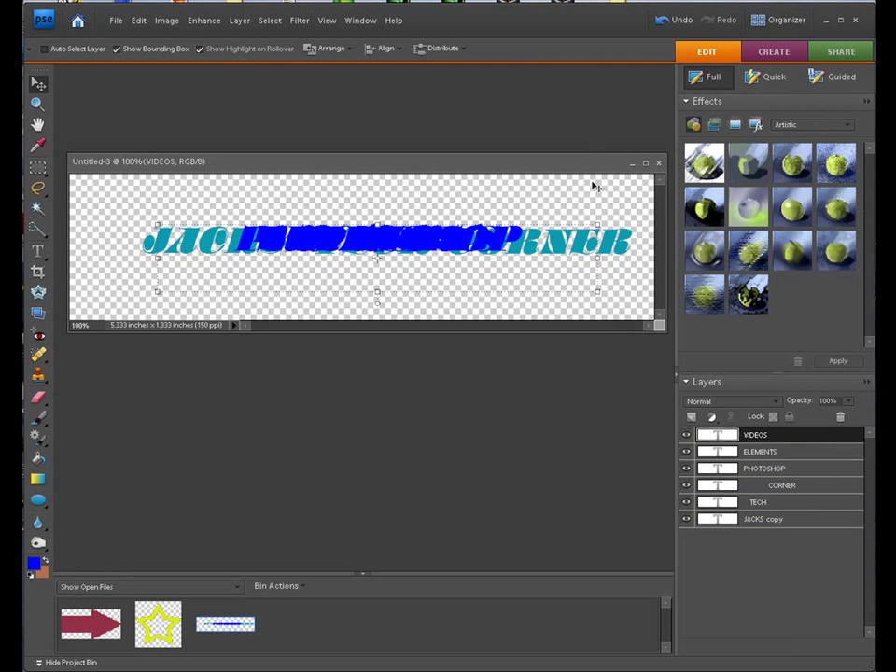
Step: Close the Untitled-3 banner without saving, then close the Untitled-1 arrow document
{"action": "left_click", "coordinate": [659, 167]}
{"action": "left_click", "coordinate": [454, 390]}
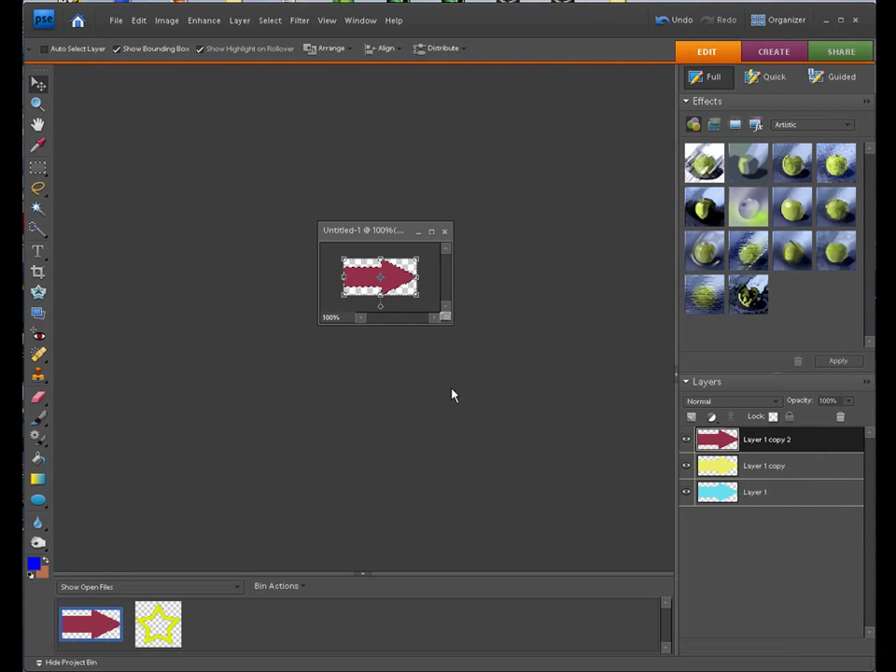
{"action": "left_click", "coordinate": [418, 231]}
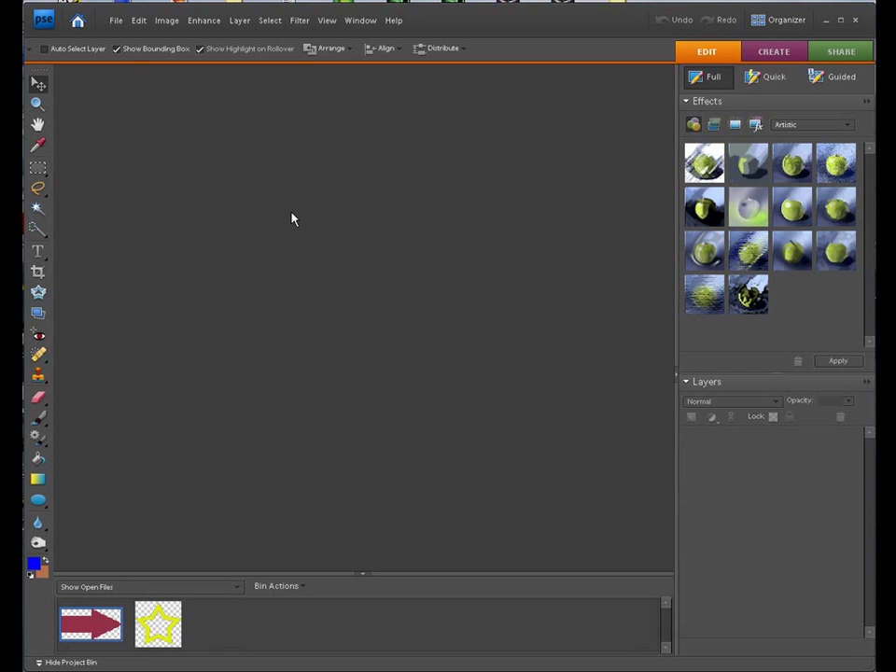
Step: Create a blank 800×200 px, 150 ppi transparent file named animatedlogo
{"action": "left_click", "coordinate": [110, 25]}
{"action": "mouse_move", "coordinate": [121, 37]}
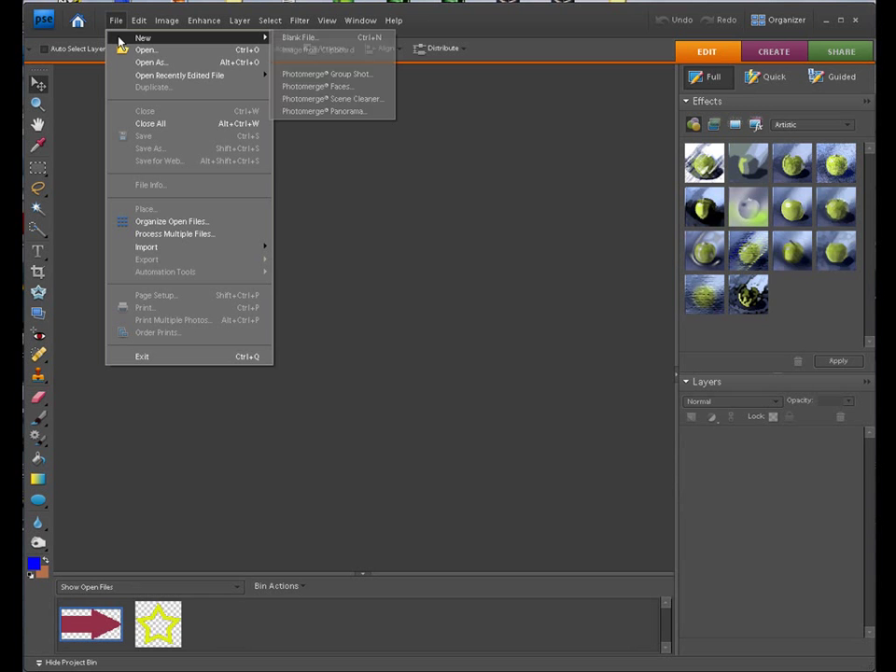
{"action": "left_click", "coordinate": [289, 38]}
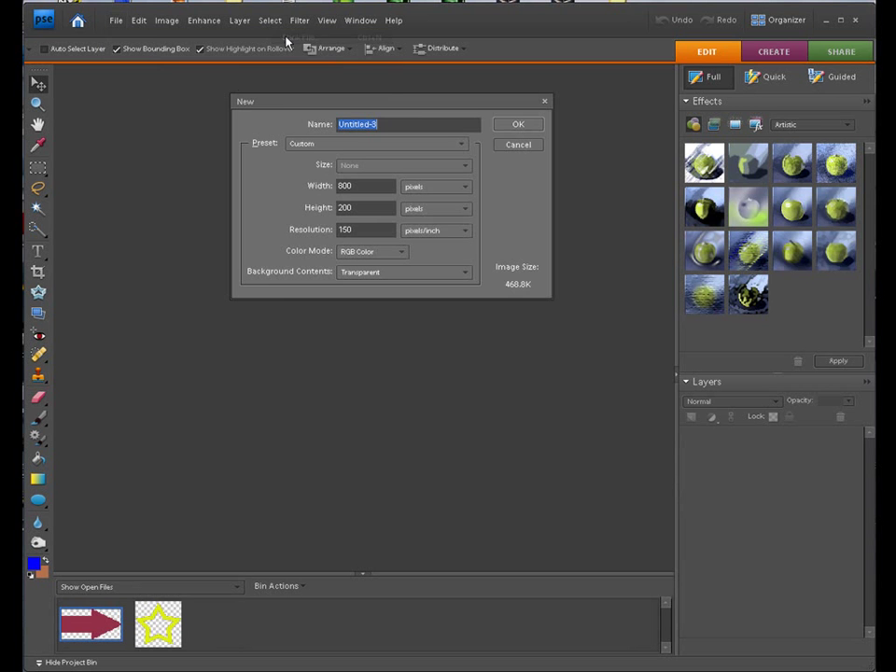
{"action": "left_click_drag", "start_coordinate": [325, 107], "coordinate": [323, 180]}
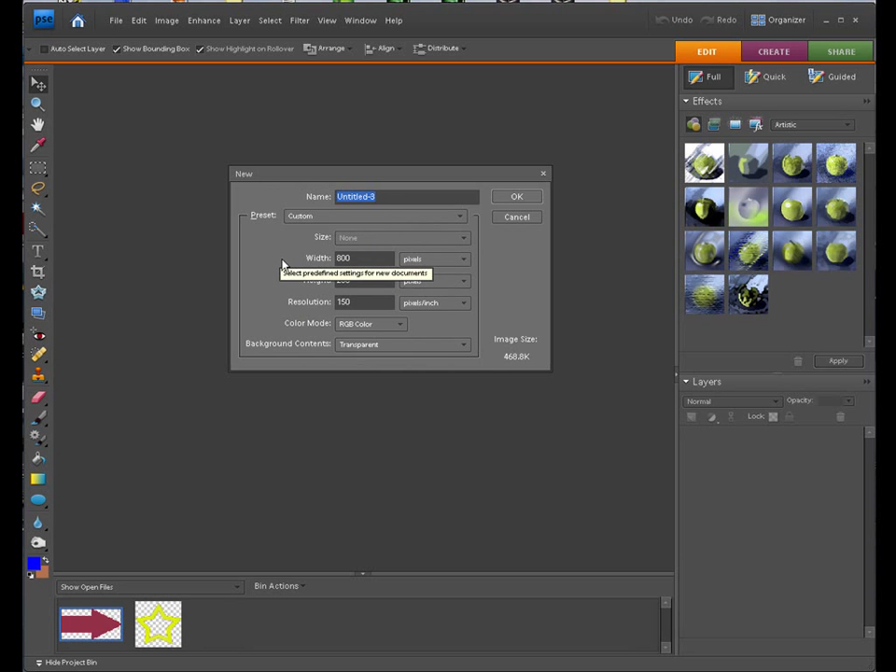
{"action": "type", "text": "aNIMA"}
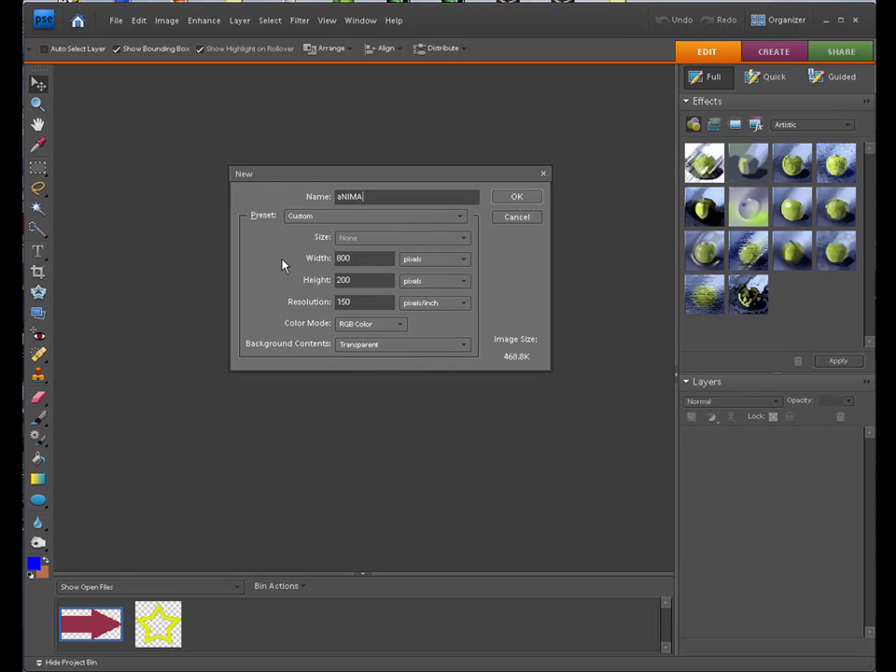
{"action": "type", "text": "TE"}
{"action": "key", "text": "BackSpace"}
{"action": "key", "text": "BackSpace"}
{"action": "key", "text": "BackSpace"}
{"action": "key", "text": "BackSpace"}
{"action": "key", "text": "BackSpace"}
{"action": "key", "text": "BackSpace"}
{"action": "key", "text": "BackSpace"}
{"action": "type", "text": "animatedlogo"}
{"action": "left_click", "coordinate": [500, 199]}
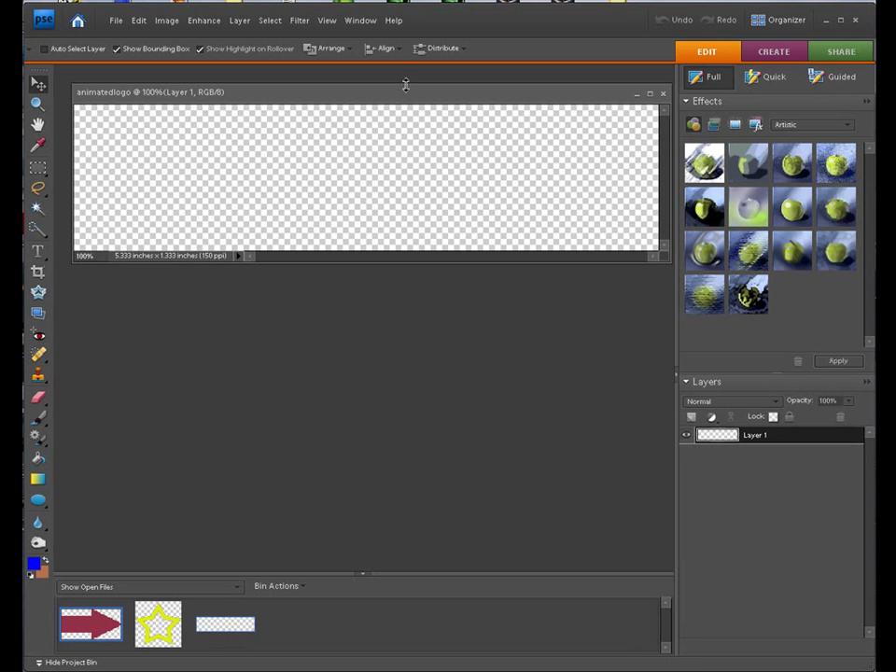
Step: Select the Type tool and set the foreground colour to red ce0c3a
{"action": "left_click_drag", "start_coordinate": [401, 96], "coordinate": [401, 208]}
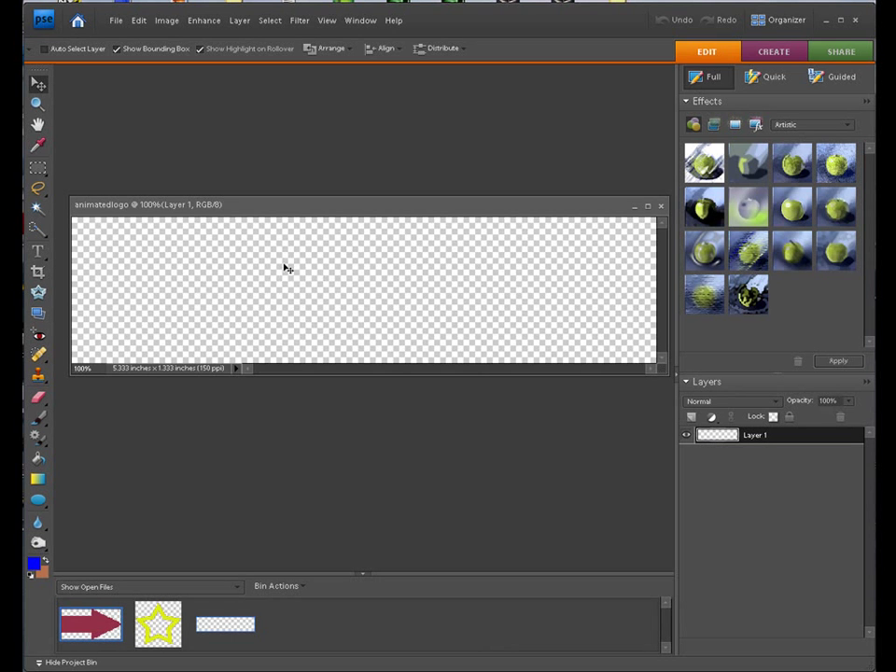
{"action": "key", "text": "t"}
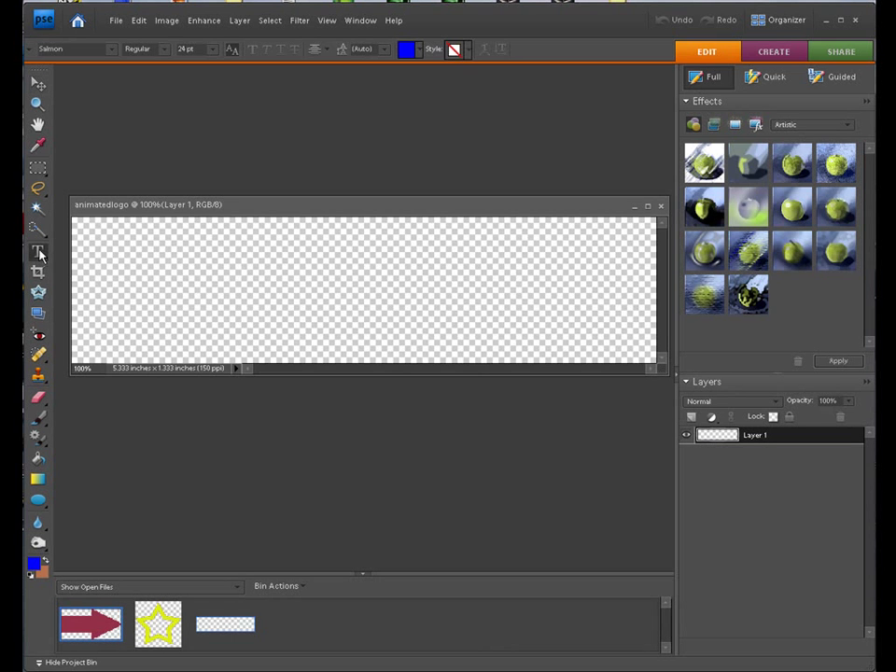
{"action": "left_click", "coordinate": [34, 565]}
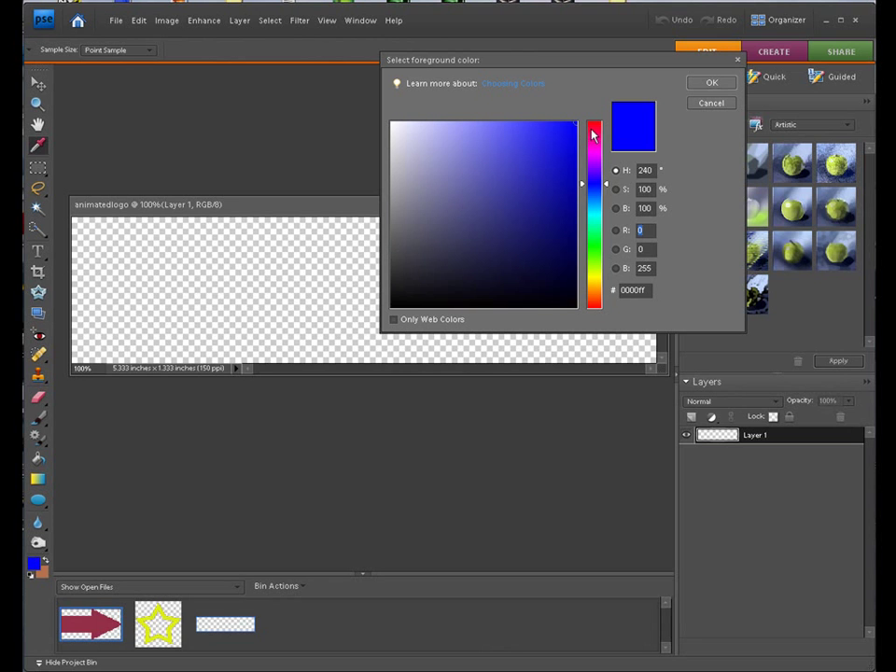
{"action": "left_click", "coordinate": [593, 130]}
{"action": "left_click", "coordinate": [565, 156]}
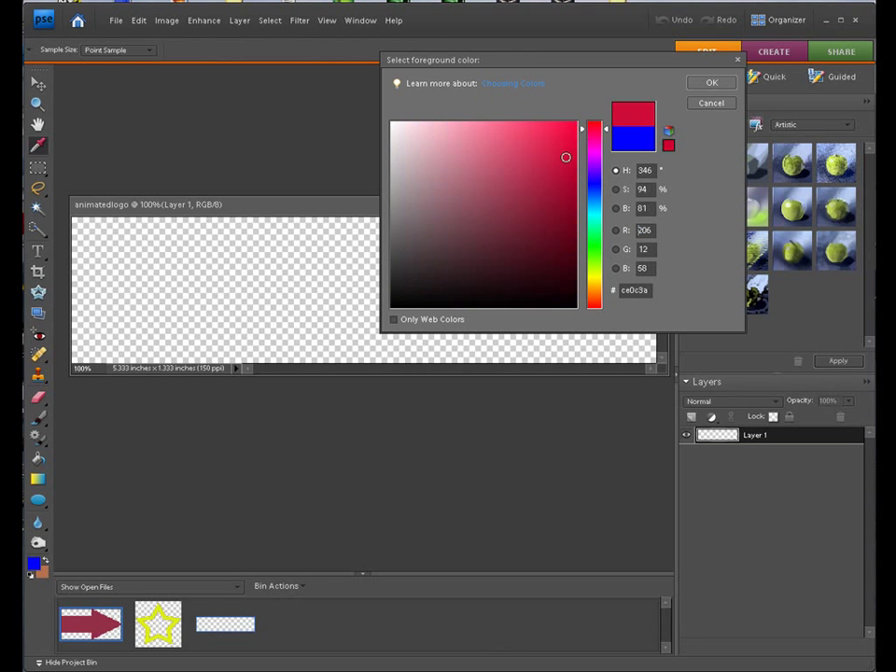
{"action": "left_click", "coordinate": [710, 84]}
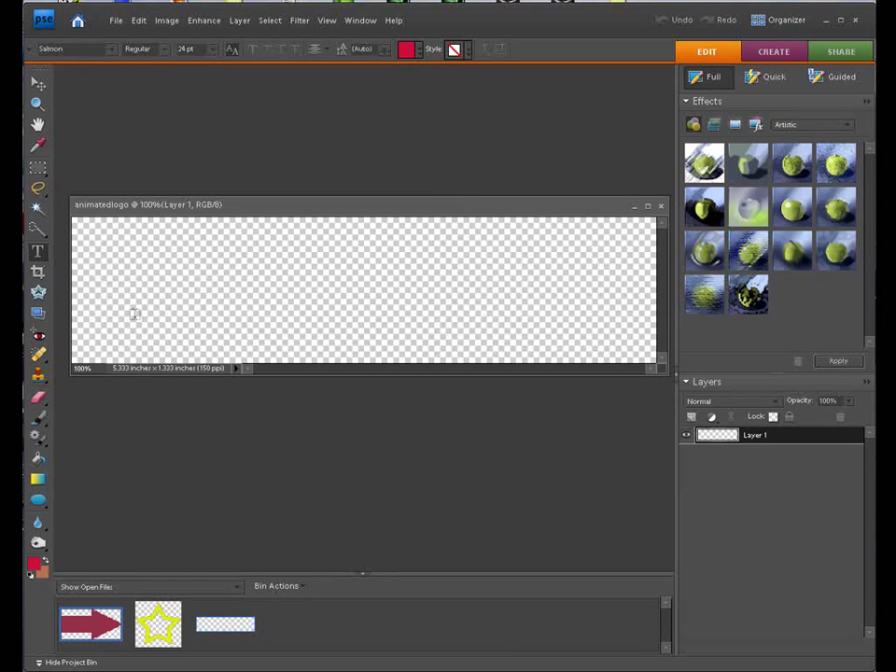
Step: Draw a text box across the banner, choose the BeautySchoolDropoutII font, and type JACKS
{"action": "left_click_drag", "start_coordinate": [132, 317], "coordinate": [605, 239]}
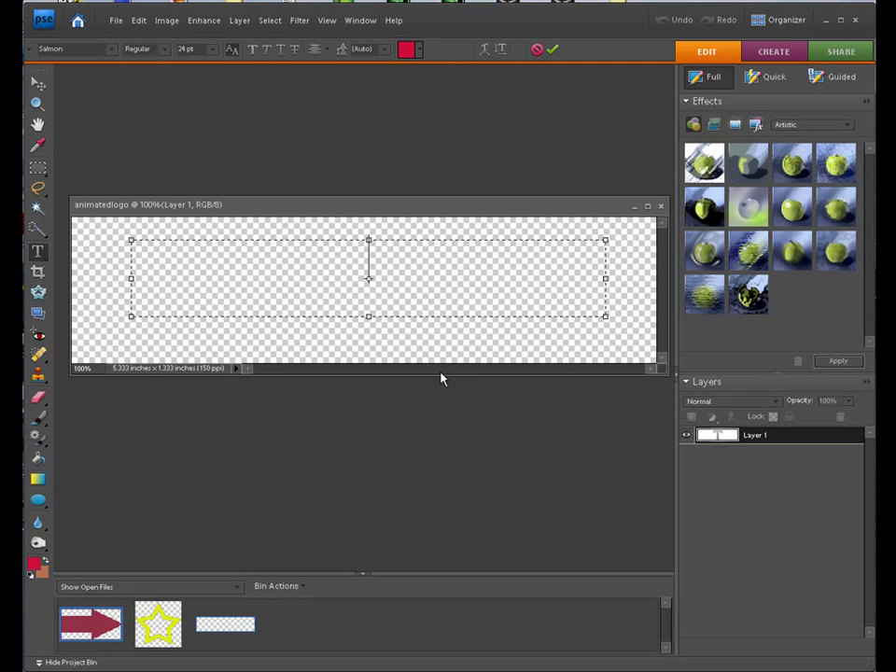
{"action": "left_click", "coordinate": [112, 49]}
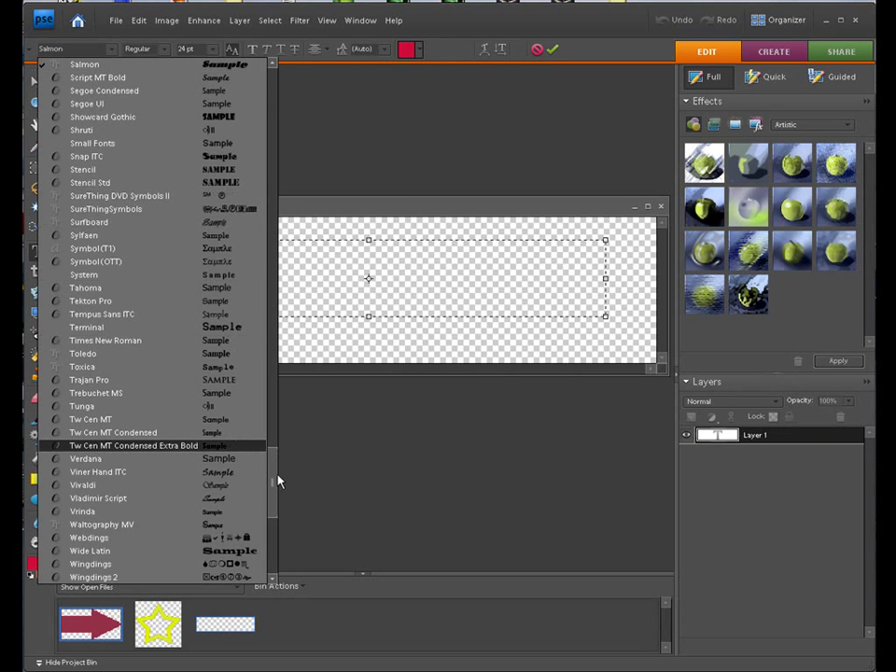
{"action": "left_click_drag", "start_coordinate": [274, 485], "coordinate": [266, 133]}
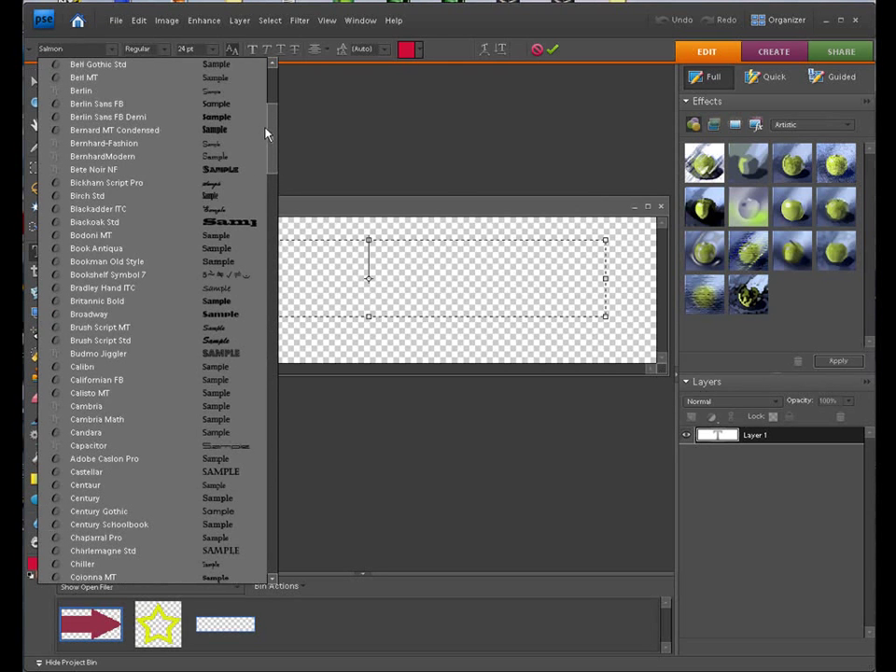
{"action": "scroll", "coordinate": [266, 133], "scroll_direction": "down", "scroll_amount": 13}
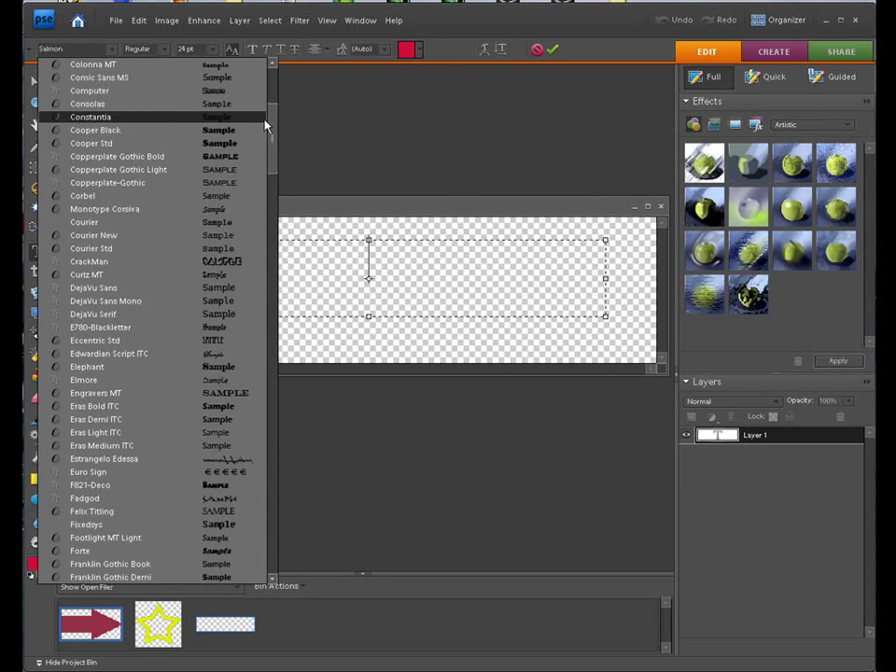
{"action": "scroll", "coordinate": [274, 137], "scroll_direction": "up", "scroll_amount": 15}
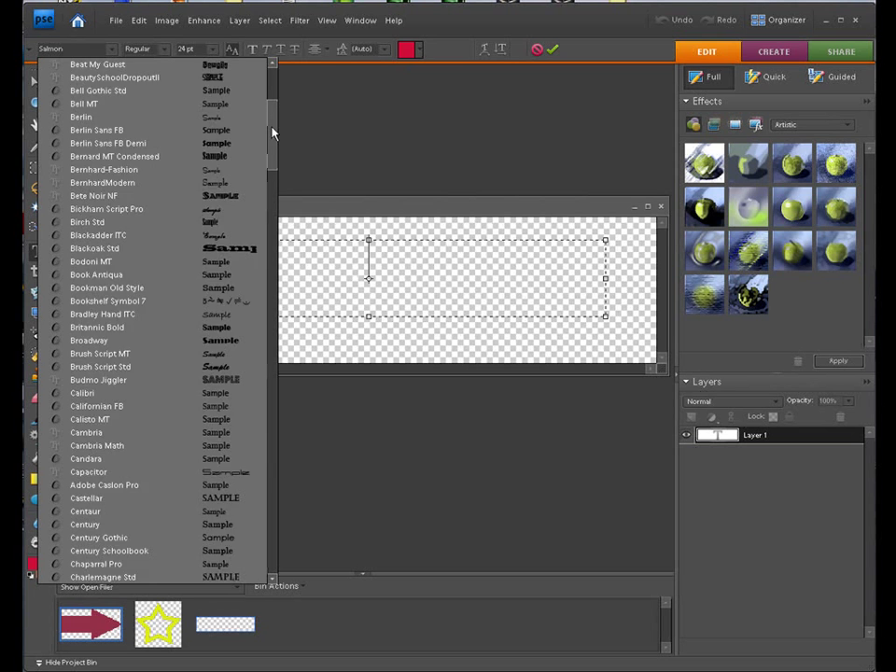
{"action": "scroll", "coordinate": [271, 115], "scroll_direction": "up", "scroll_amount": 3}
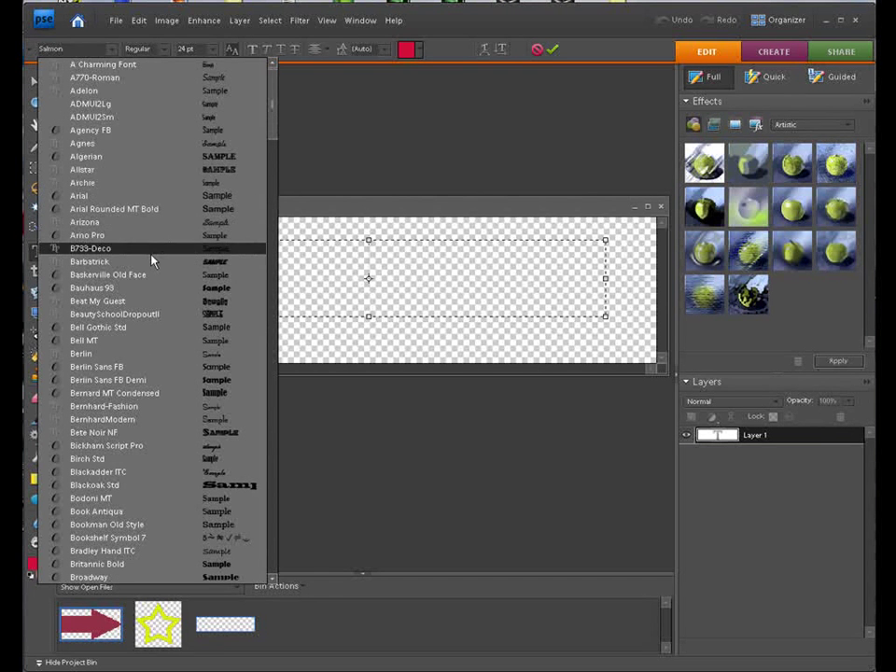
{"action": "left_click", "coordinate": [113, 314]}
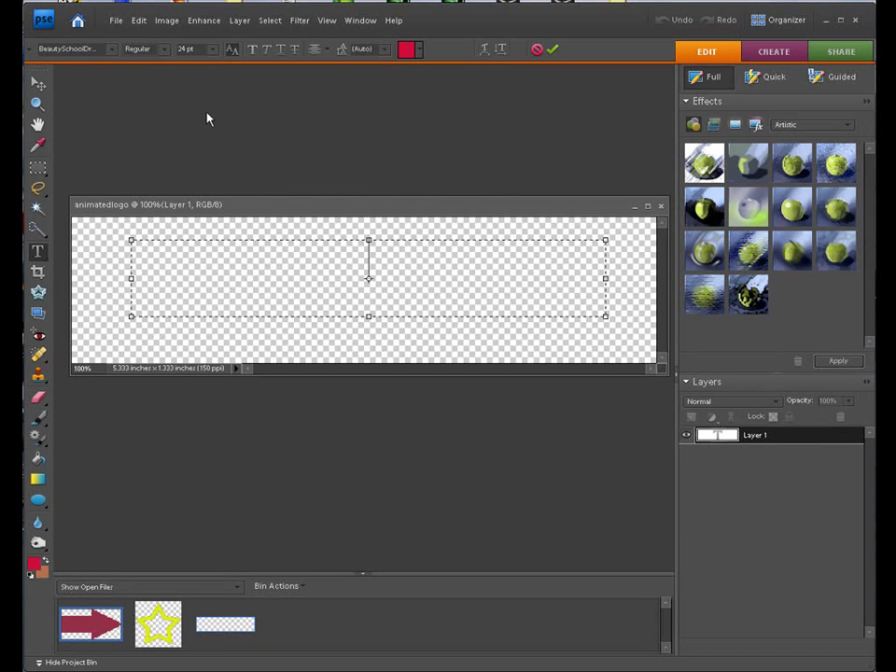
{"action": "type", "text": "JACKS"}
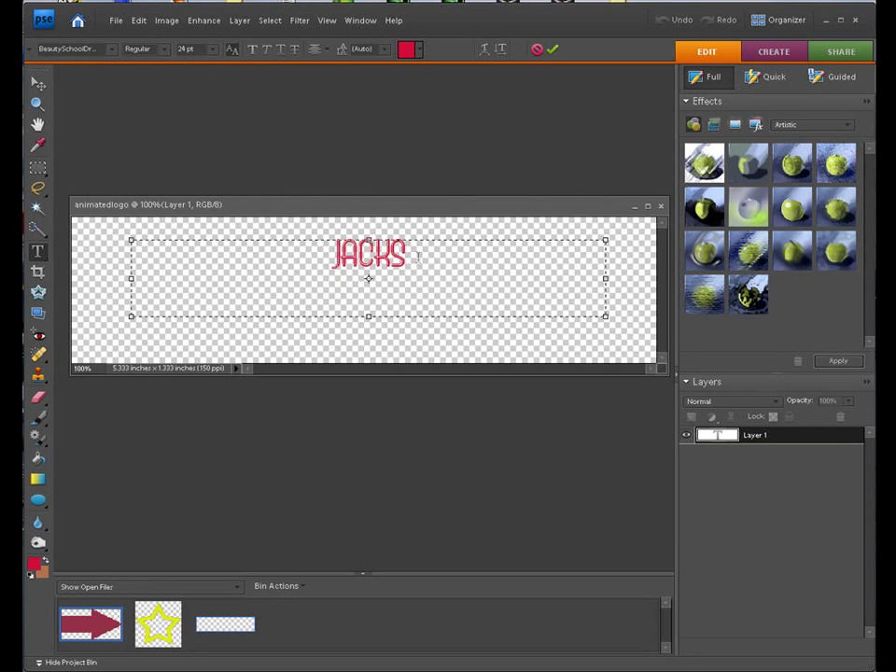
Step: Resize JACKS to 60 pt and commit it as the JACKS text layer
{"action": "left_click_drag", "start_coordinate": [408, 253], "coordinate": [290, 230]}
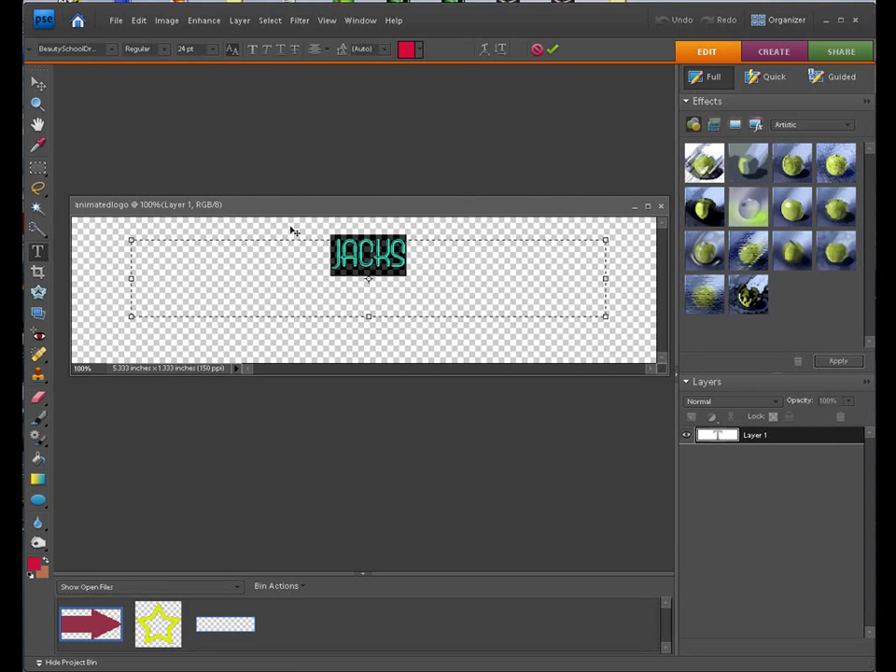
{"action": "left_click", "coordinate": [213, 48]}
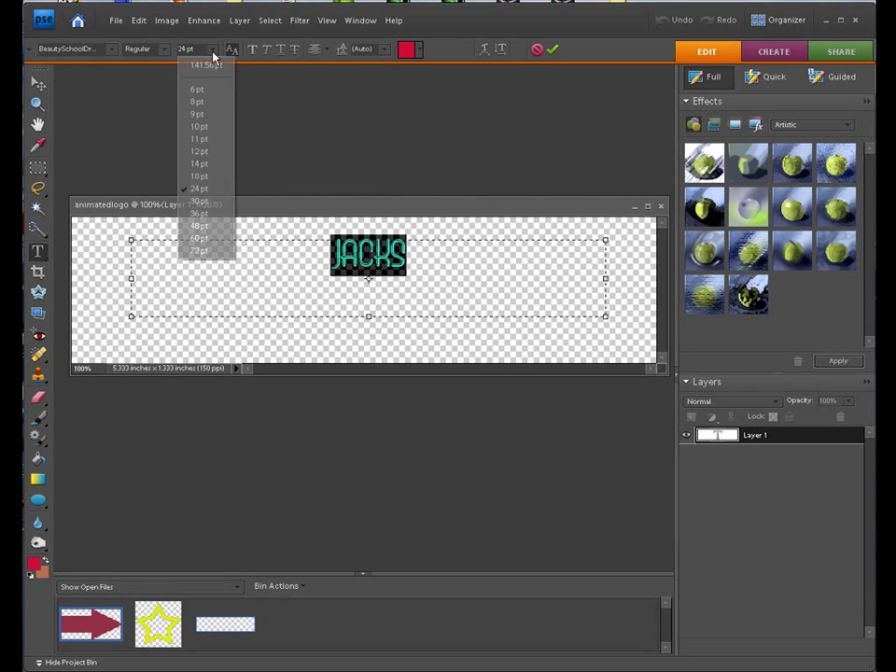
{"action": "left_click", "coordinate": [200, 238]}
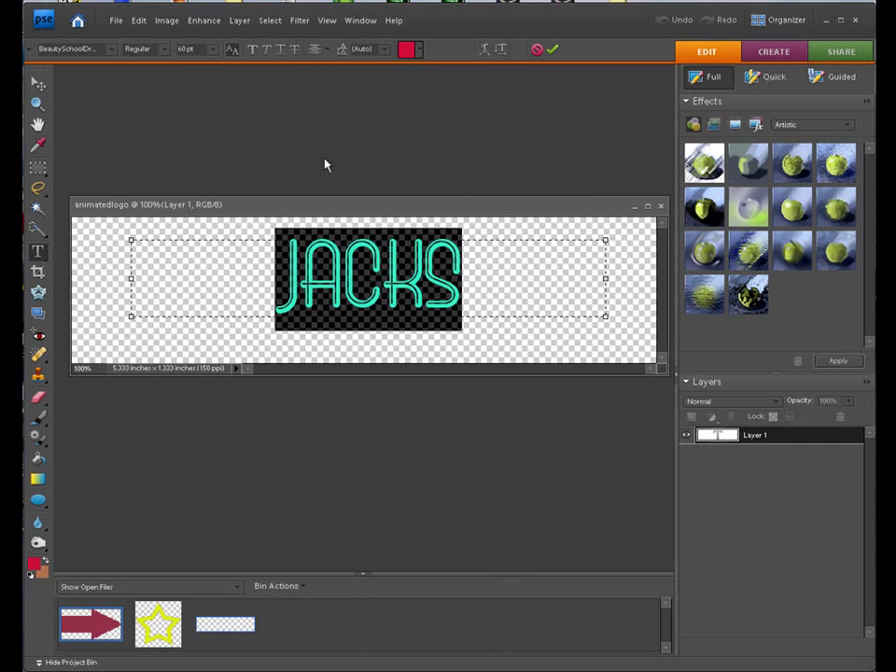
{"action": "left_click", "coordinate": [491, 276]}
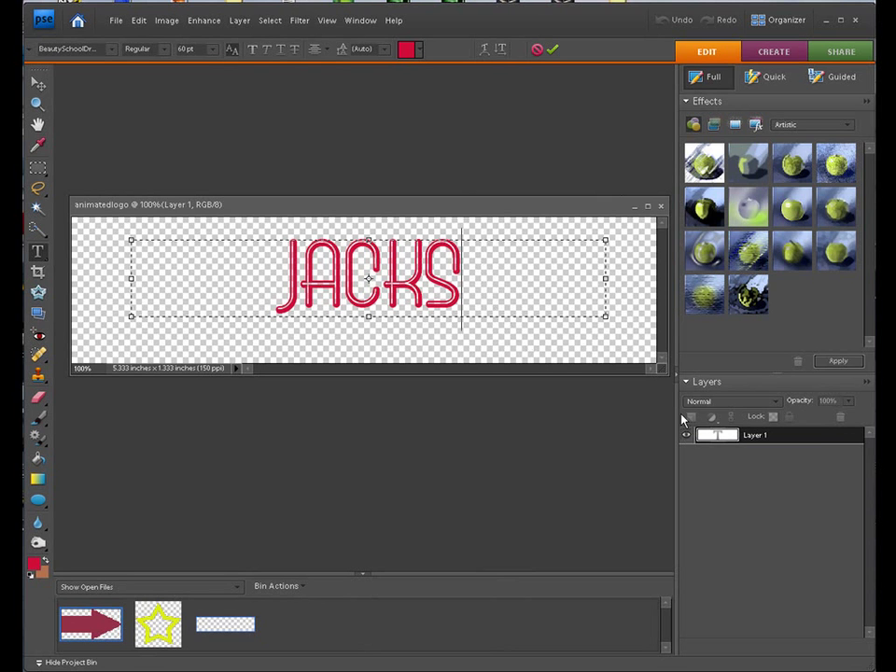
{"action": "left_click", "coordinate": [552, 51]}
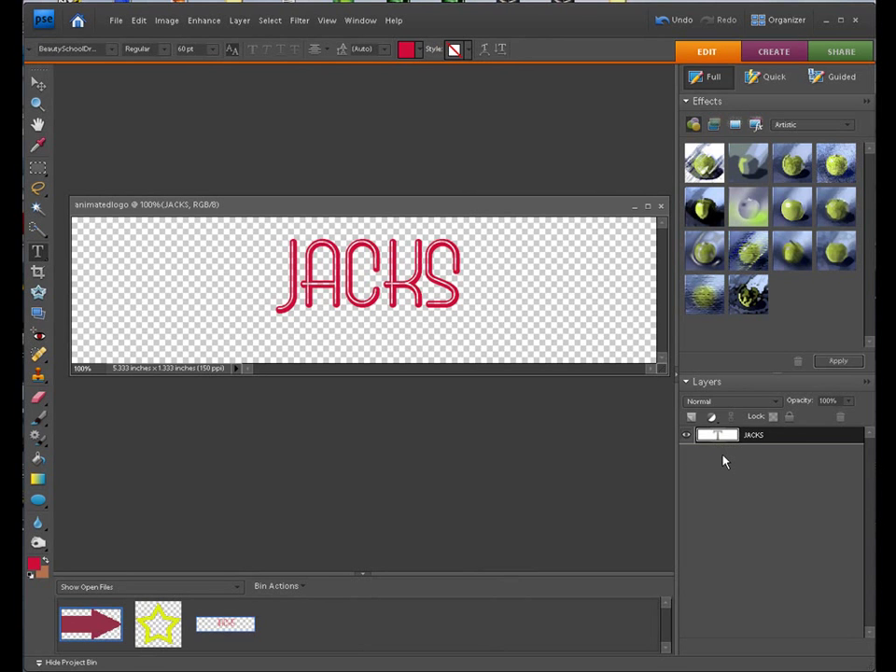
Step: Duplicate the JACKS layer and retype the copy as TECH
{"action": "key", "text": "ctrl+j"}
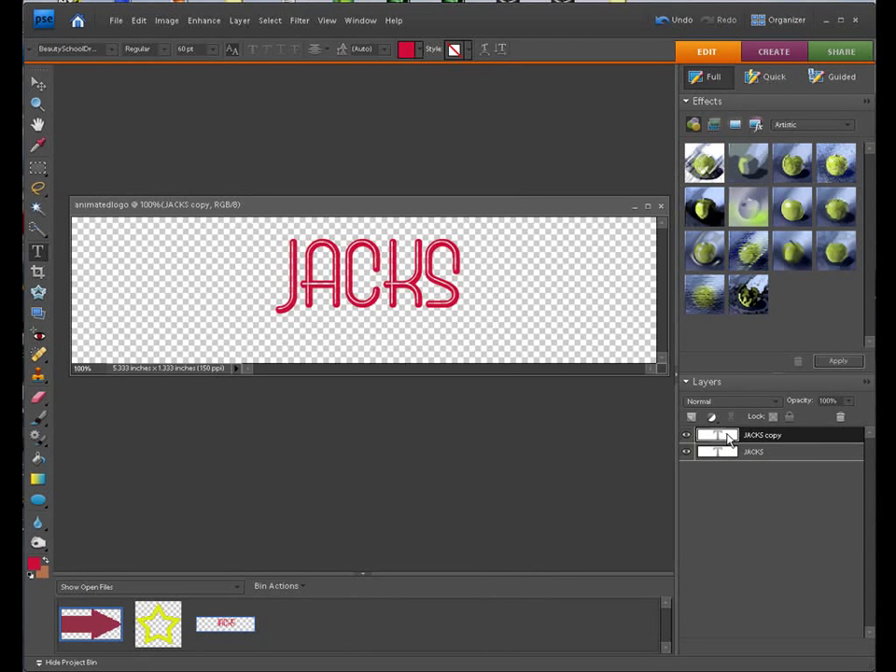
{"action": "double_click", "coordinate": [727, 436]}
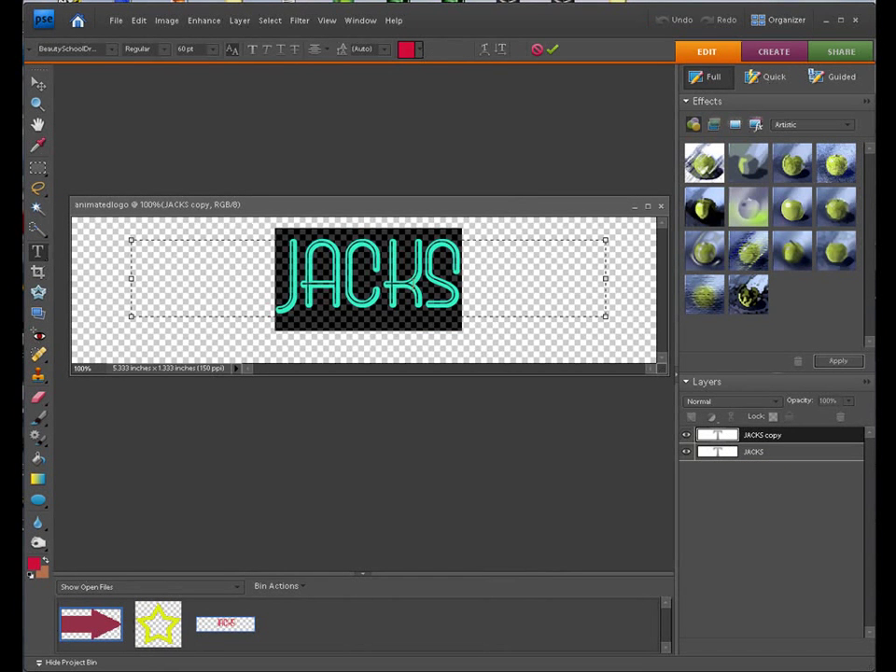
{"action": "left_click", "coordinate": [687, 452]}
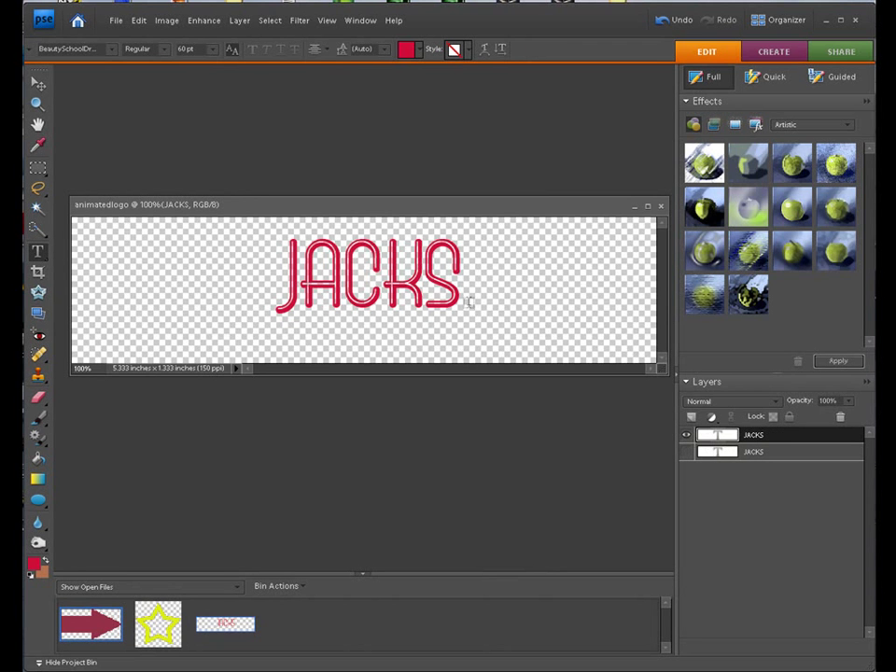
{"action": "double_click", "coordinate": [352, 227]}
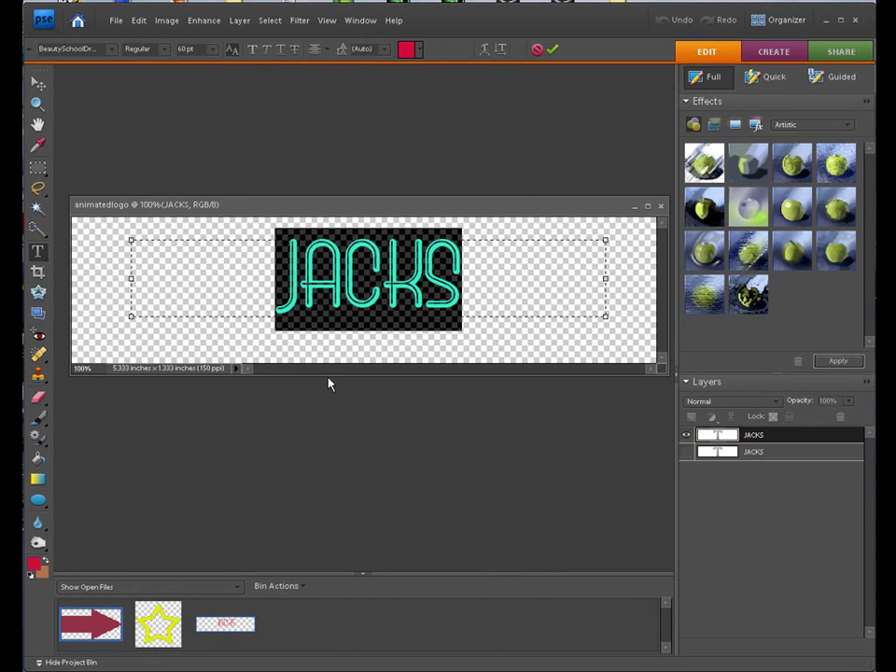
{"action": "type", "text": "TECH"}
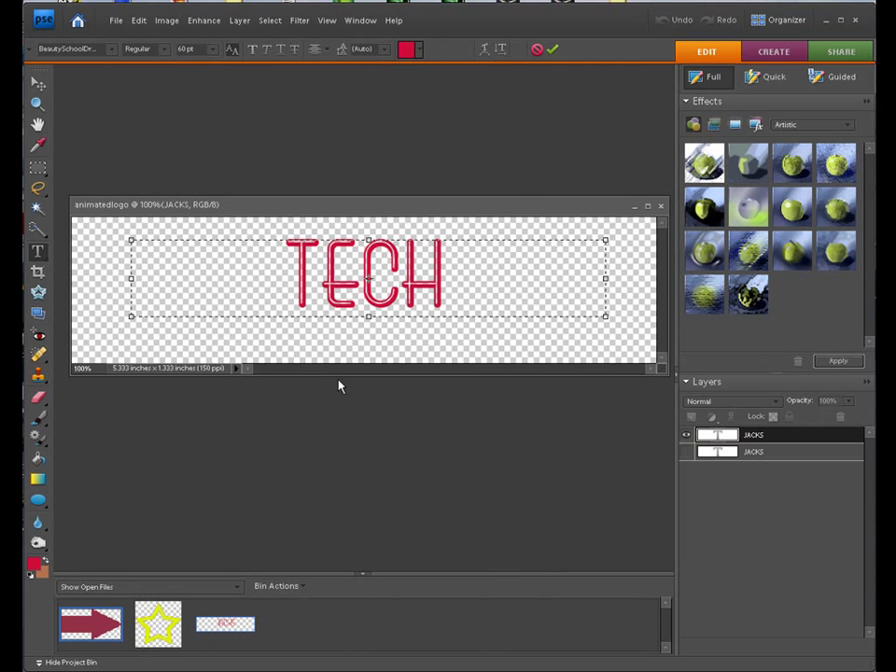
{"action": "left_click", "coordinate": [552, 49]}
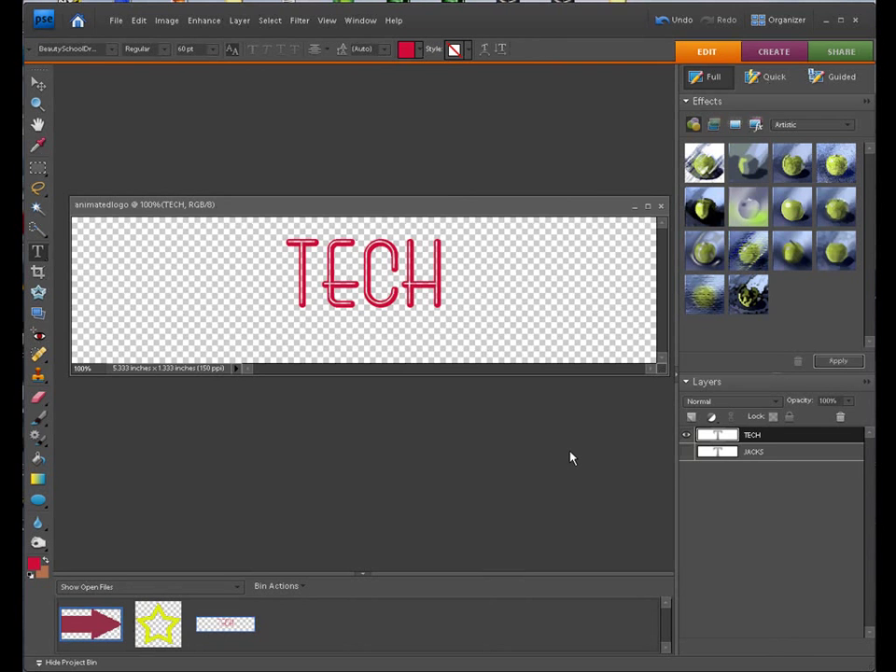
Step: Duplicate TECH, hide the original, and retype the copy as CORNER
{"action": "key", "text": "ctrl+j"}
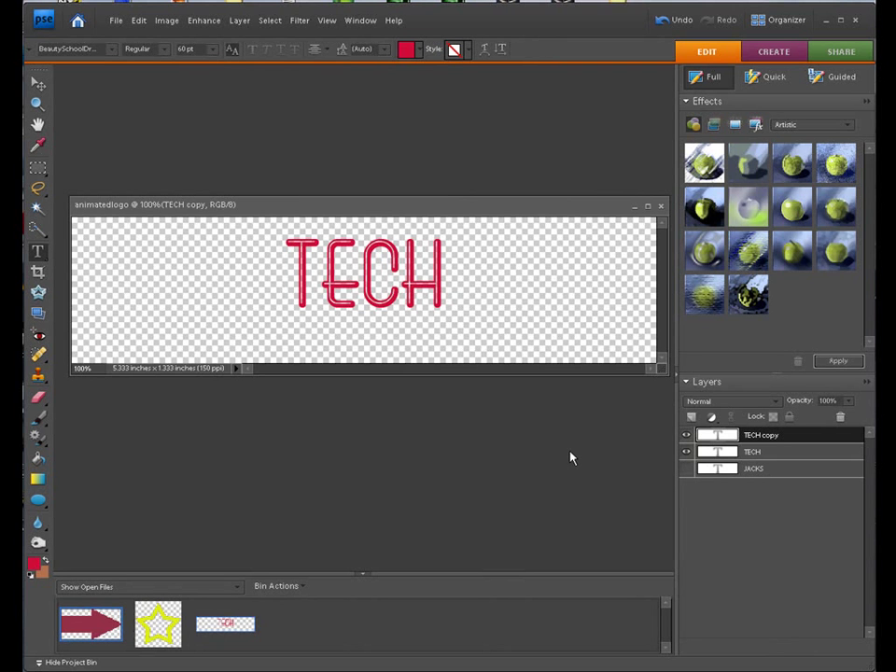
{"action": "left_click", "coordinate": [686, 452]}
{"action": "double_click", "coordinate": [421, 295]}
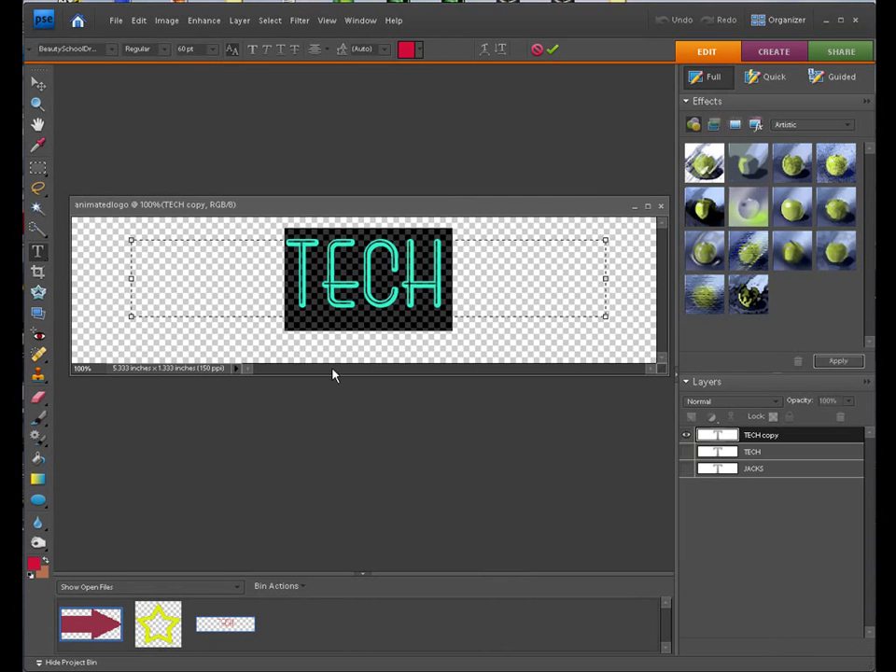
{"action": "type", "text": "CORNER"}
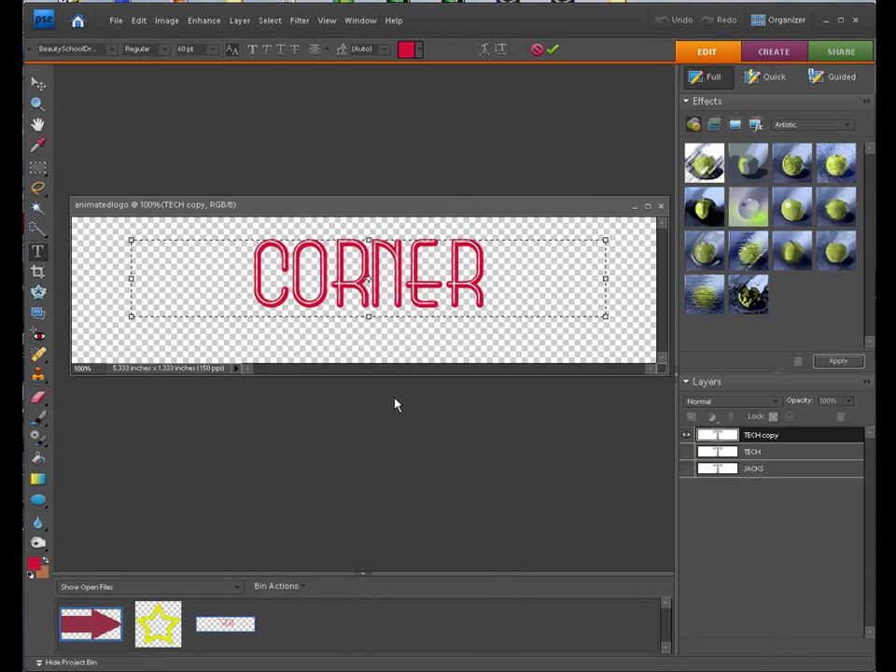
{"action": "left_click", "coordinate": [685, 454]}
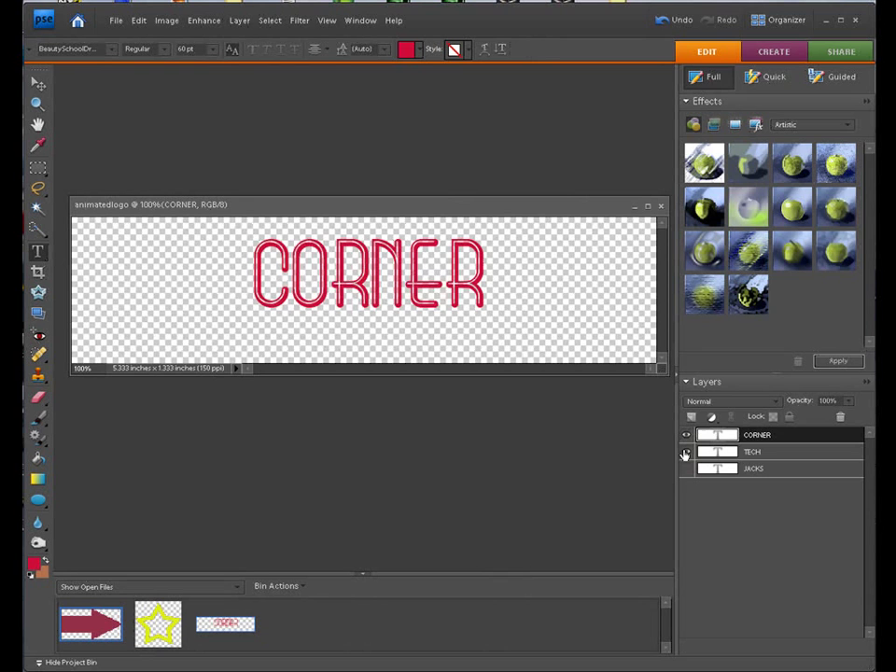
Step: Show the TECH and JACKS layers again and move JACKS to the banner's left end
{"action": "left_click", "coordinate": [685, 452]}
{"action": "left_click", "coordinate": [687, 469]}
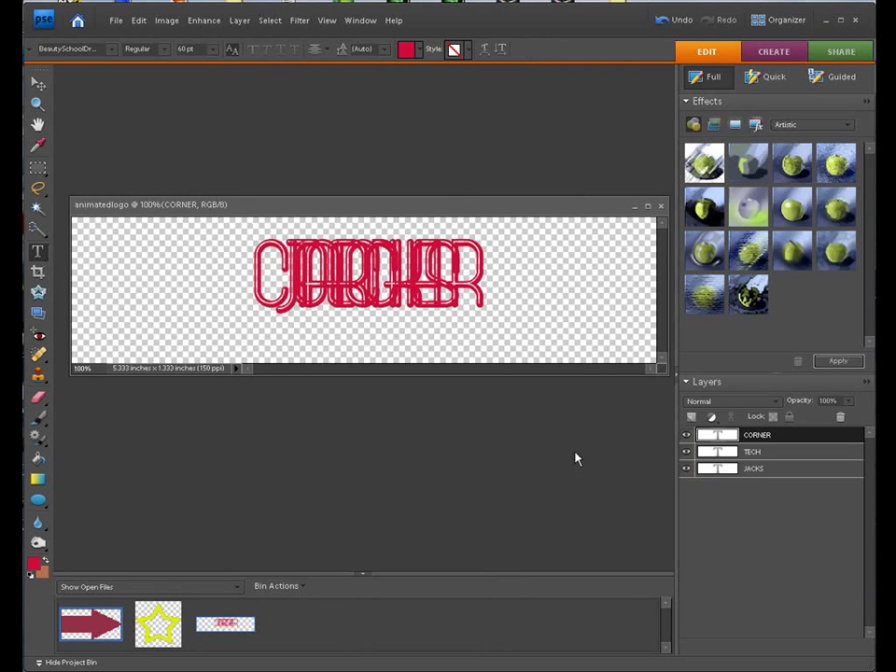
{"action": "left_click", "coordinate": [789, 472]}
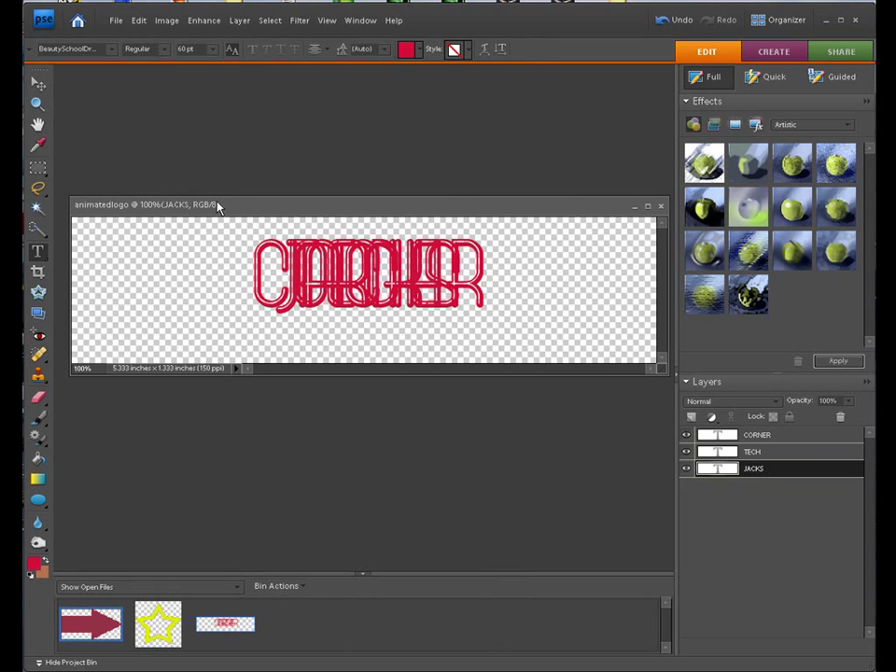
{"action": "left_click", "coordinate": [38, 85]}
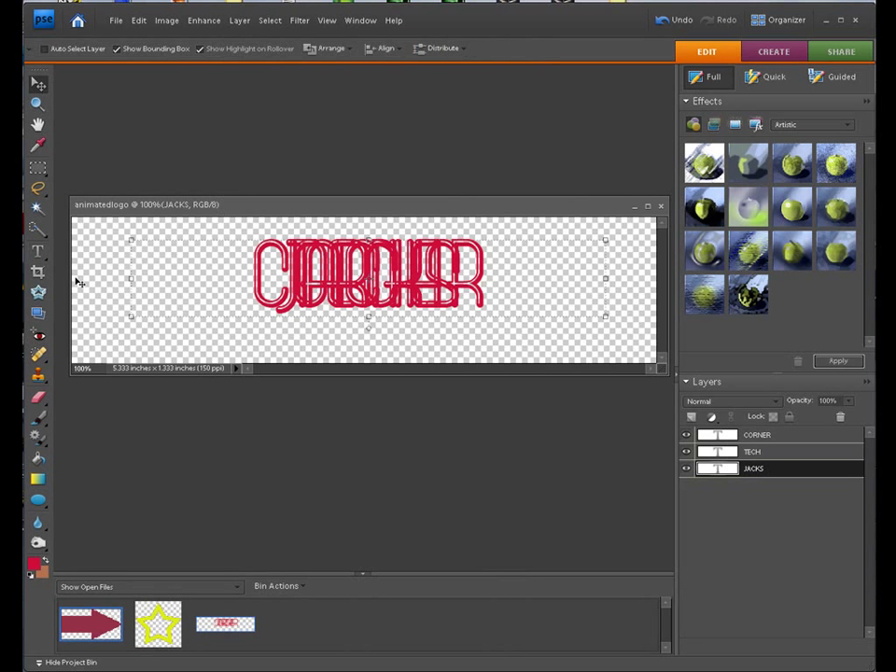
{"action": "left_click_drag", "start_coordinate": [317, 282], "coordinate": [143, 281]}
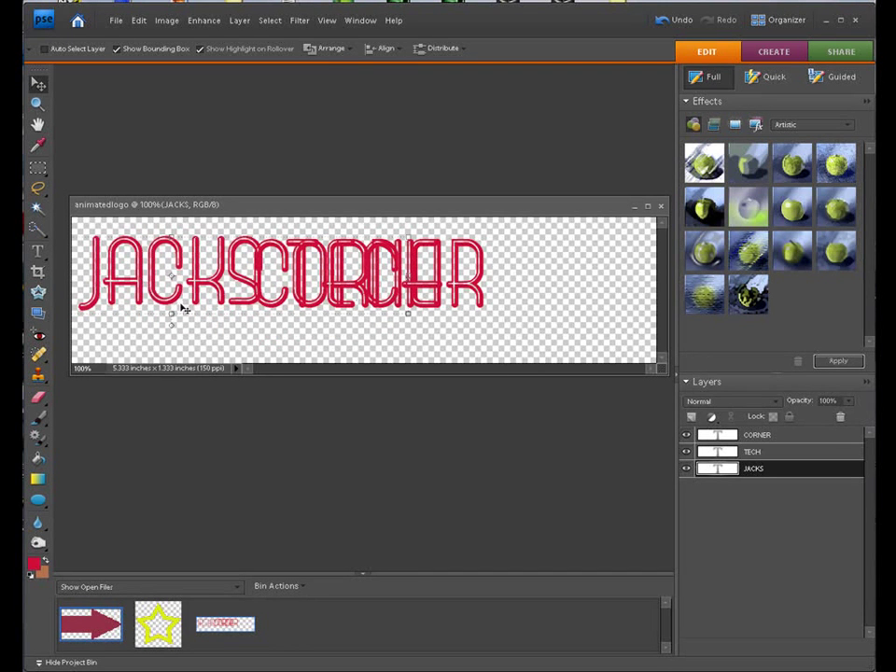
Step: Move CORNER to the lower right, TECH down into the middle, and JACKS up top
{"action": "left_click", "coordinate": [764, 454]}
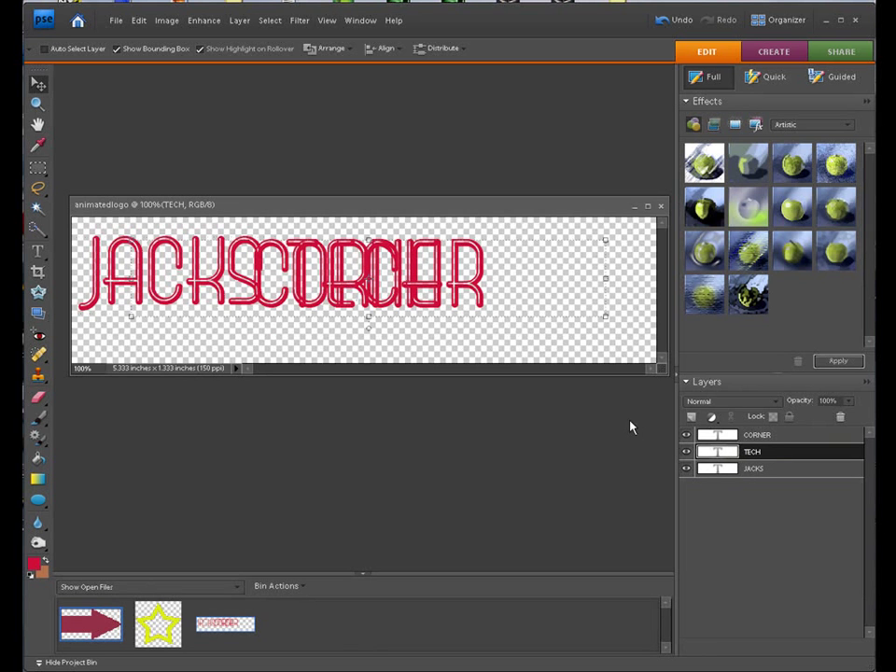
{"action": "left_click", "coordinate": [747, 438]}
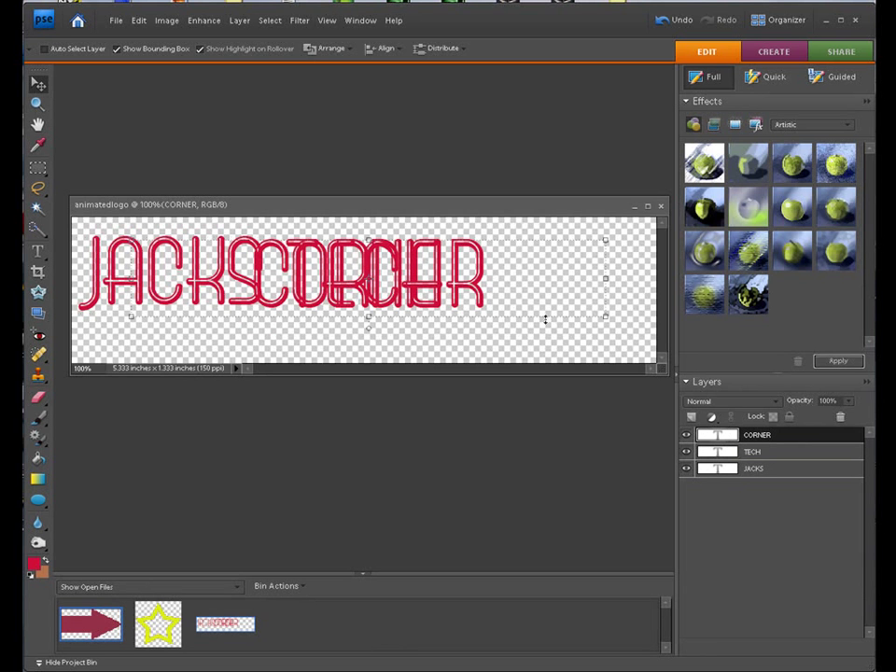
{"action": "left_click_drag", "start_coordinate": [426, 292], "coordinate": [614, 294]}
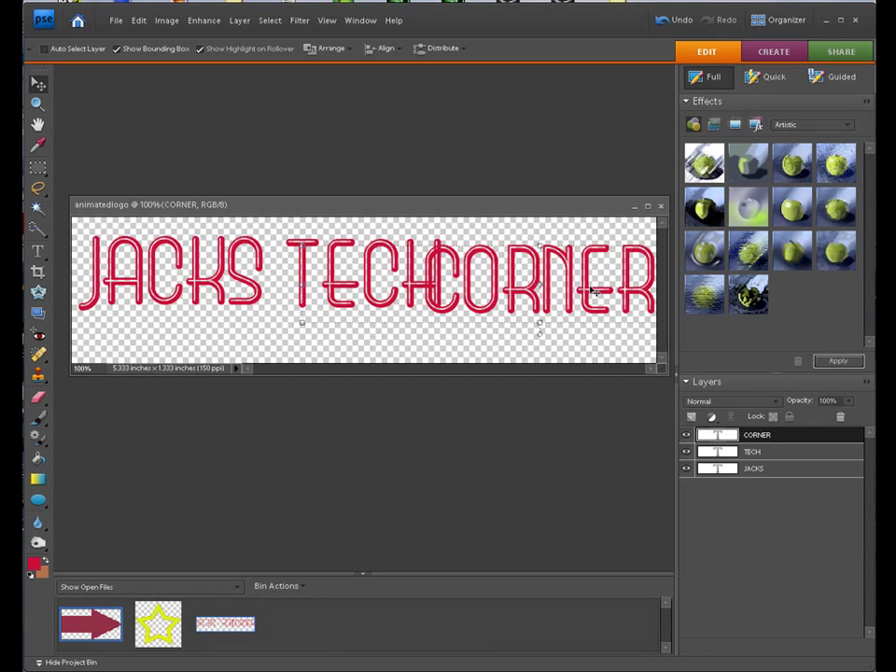
{"action": "left_click_drag", "start_coordinate": [578, 292], "coordinate": [578, 329]}
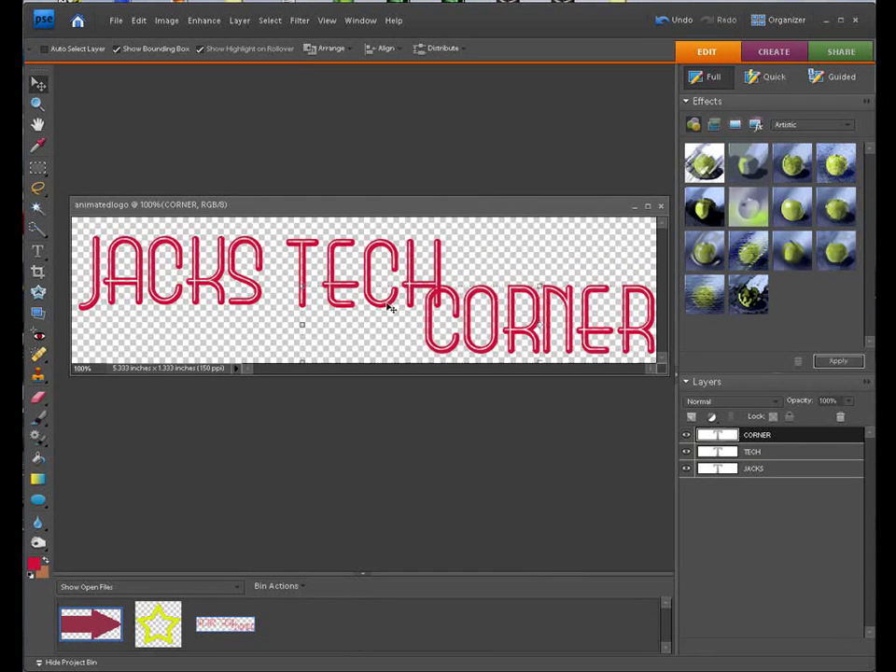
{"action": "left_click", "coordinate": [757, 452]}
{"action": "mouse_move", "coordinate": [390, 278]}
{"action": "left_mouse_down"}
{"action": "mouse_move", "coordinate": [378, 279]}
{"action": "mouse_move", "coordinate": [383, 300]}
{"action": "left_mouse_up"}
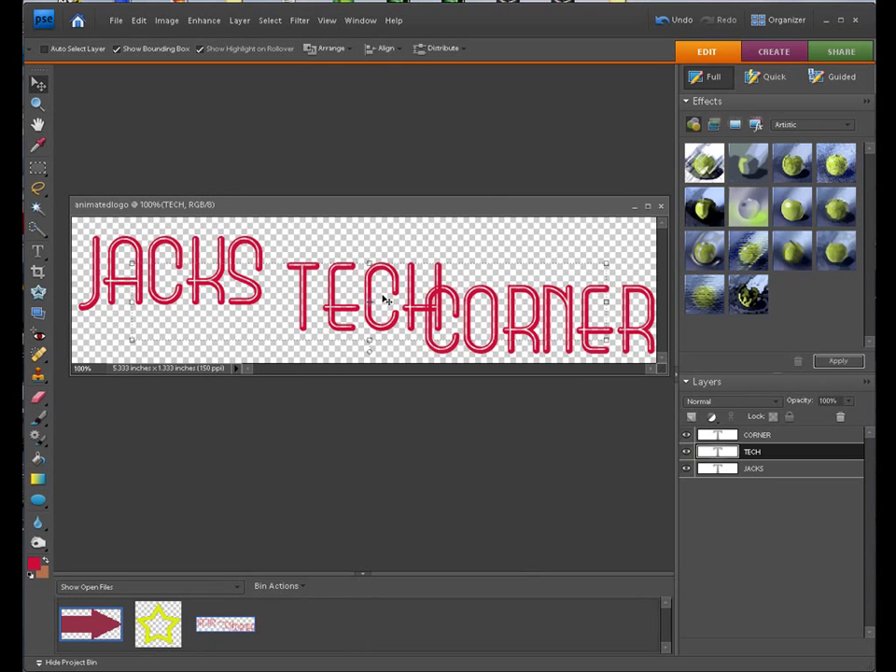
{"action": "left_click", "coordinate": [763, 473]}
{"action": "left_click_drag", "start_coordinate": [210, 278], "coordinate": [254, 270]}
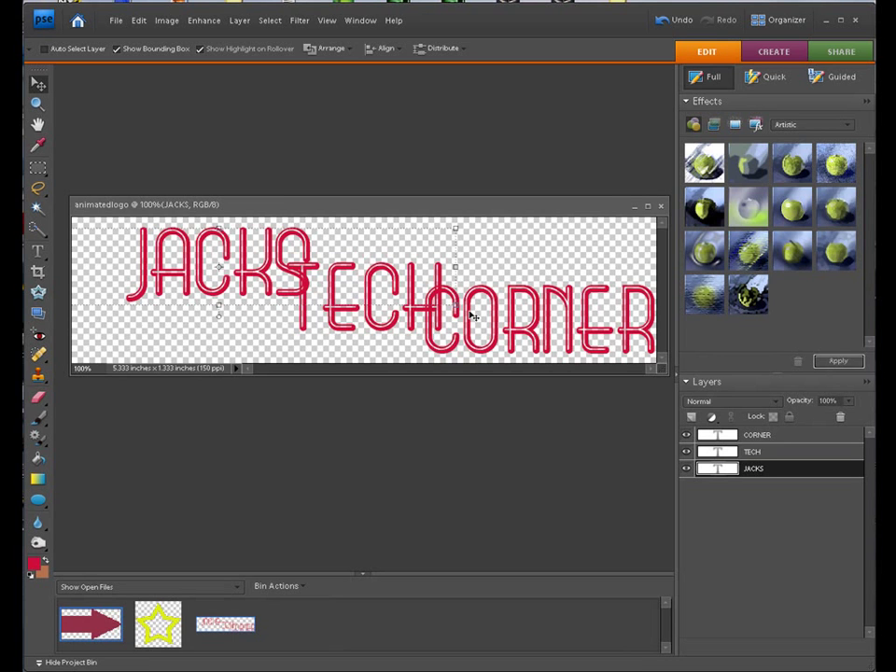
Step: Duplicate CORNER, hide the other three layers, and centre the copy on the banner
{"action": "left_click", "coordinate": [773, 437]}
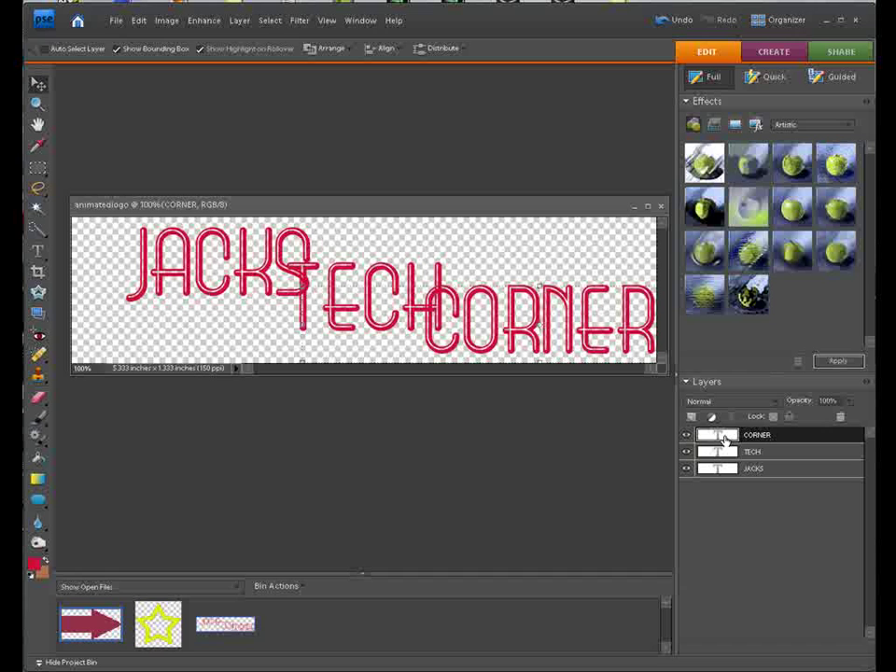
{"action": "left_click_drag", "start_coordinate": [724, 438], "coordinate": [690, 419]}
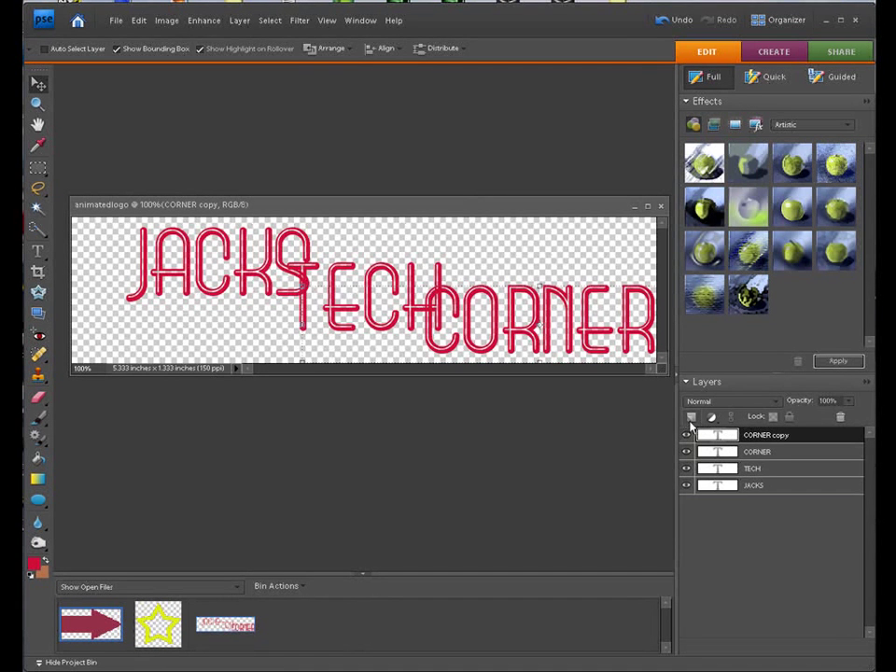
{"action": "left_click", "coordinate": [686, 452]}
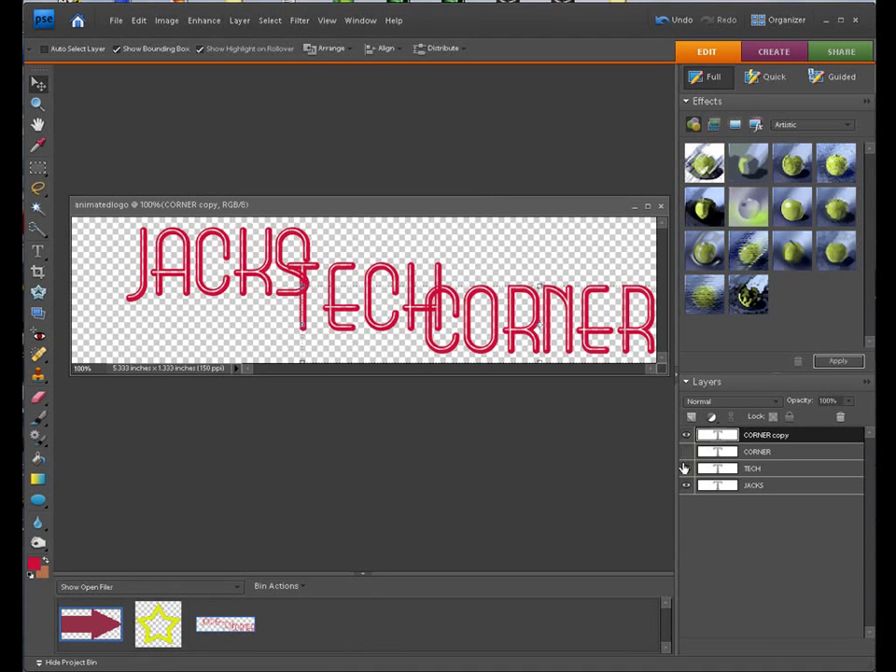
{"action": "left_click", "coordinate": [686, 468]}
{"action": "left_click", "coordinate": [686, 486]}
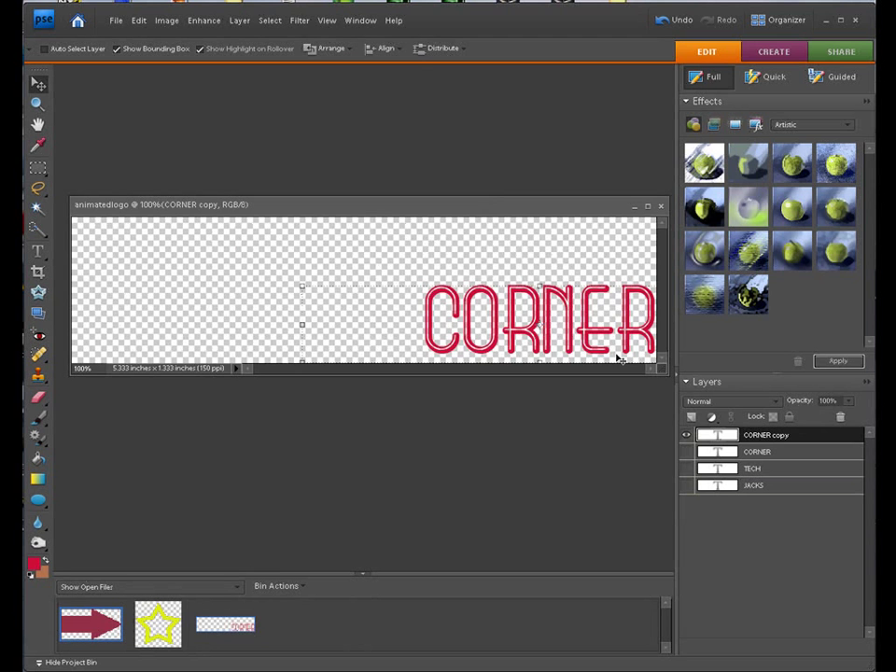
{"action": "left_click_drag", "start_coordinate": [569, 334], "coordinate": [407, 297]}
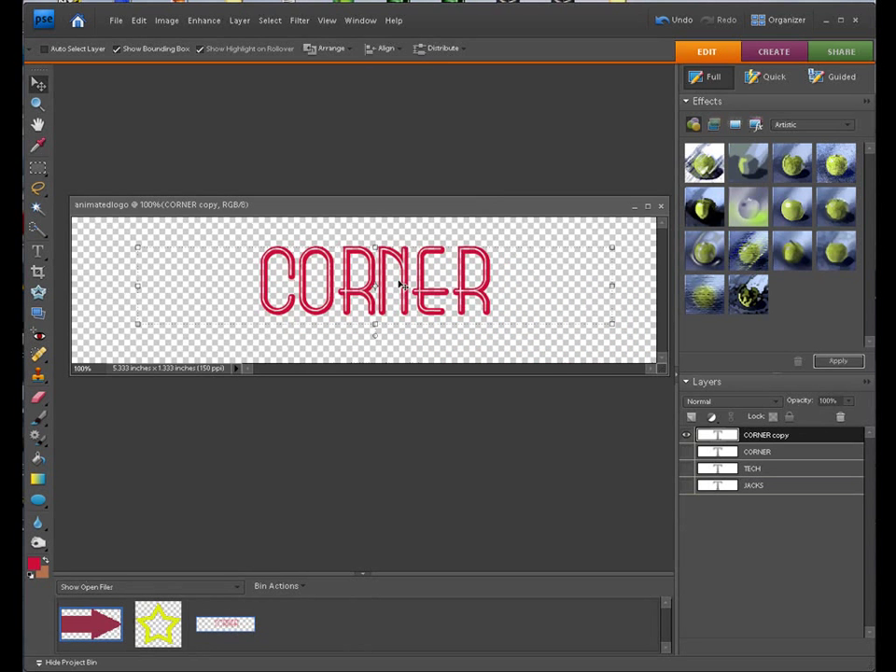
Step: Select the copy's text and set the foreground colour to cyan 17d5f1
{"action": "double_click", "coordinate": [401, 289]}
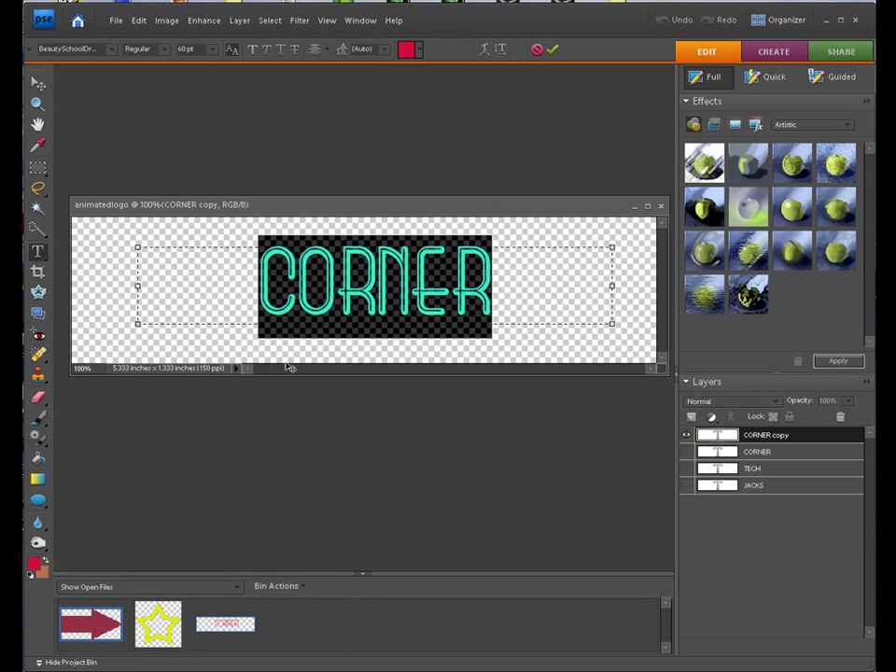
{"action": "left_click", "coordinate": [34, 563]}
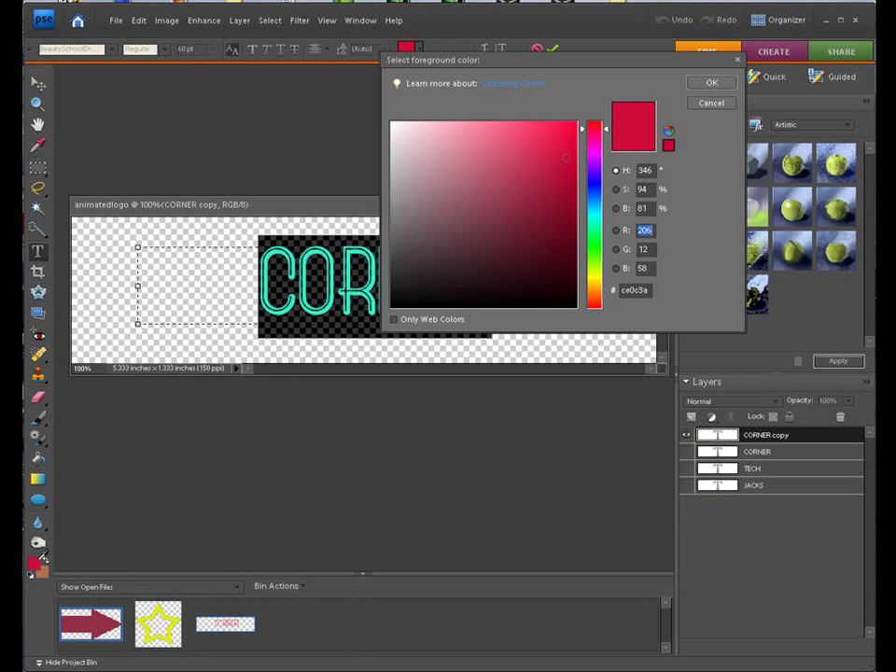
{"action": "left_click", "coordinate": [588, 211]}
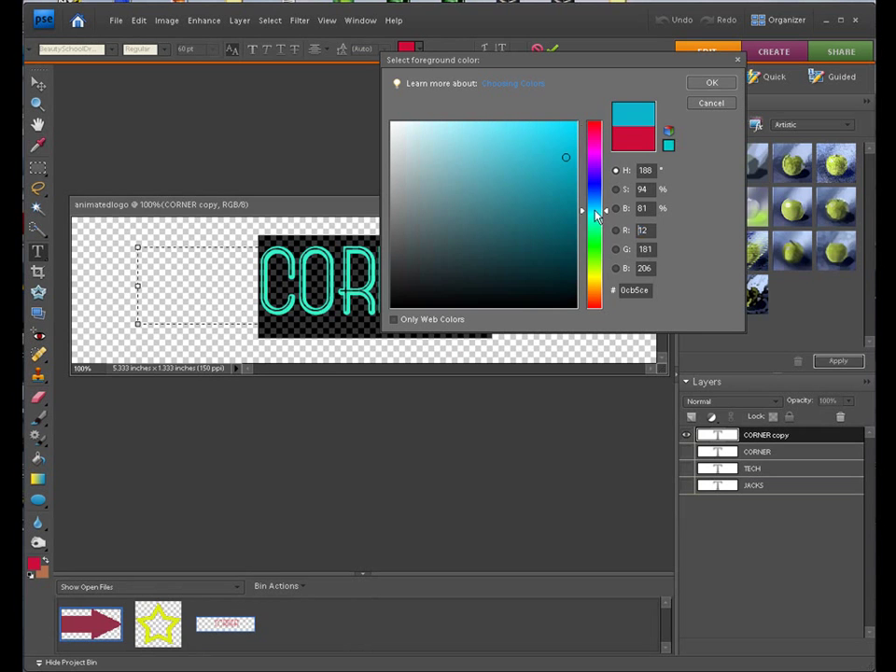
{"action": "left_click", "coordinate": [711, 82]}
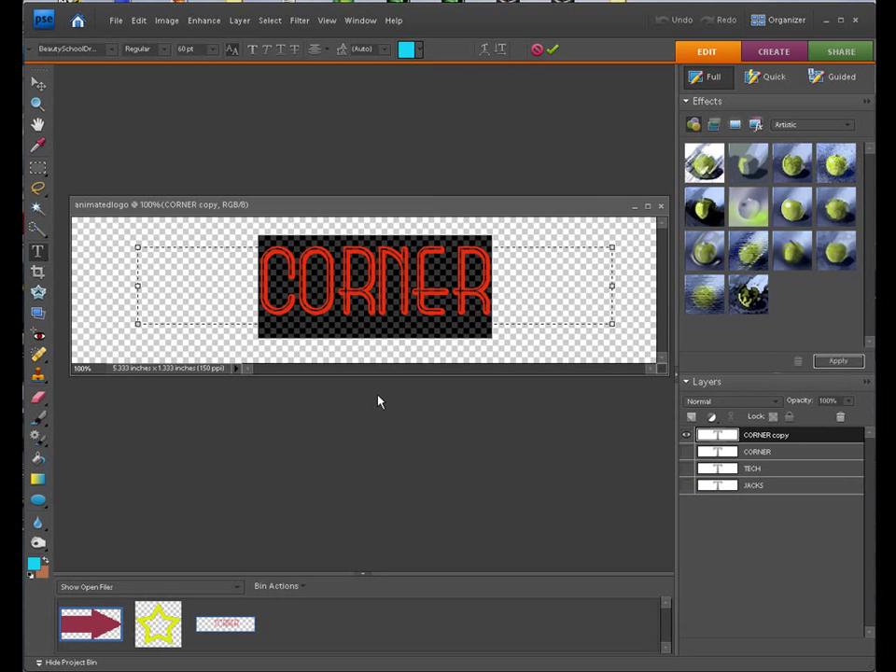
Step: Type PHOTOSHOP over the copy, recolour the word blue, and commit the layer
{"action": "type", "text": "PHOT"}
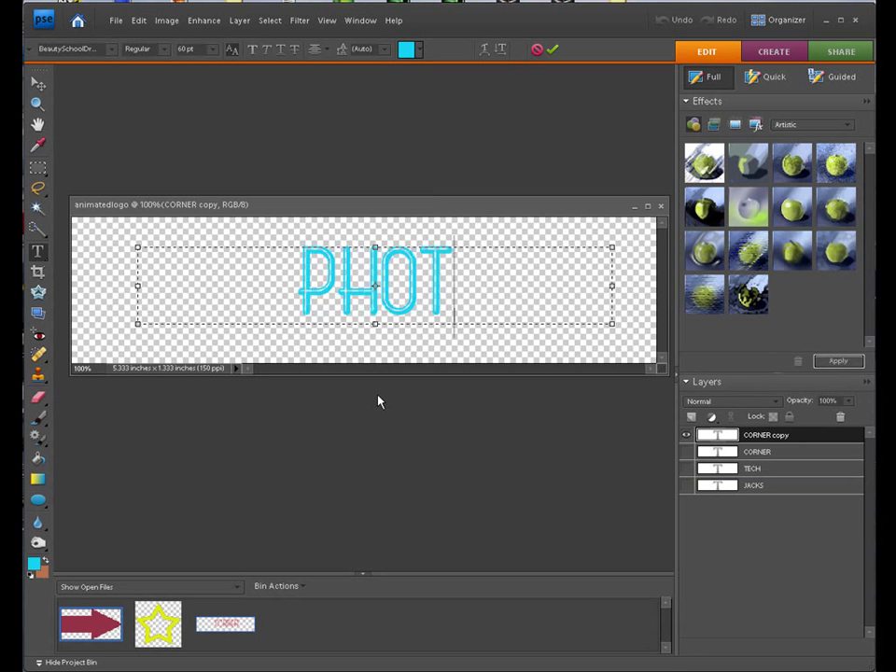
{"action": "type", "text": "OSHOP"}
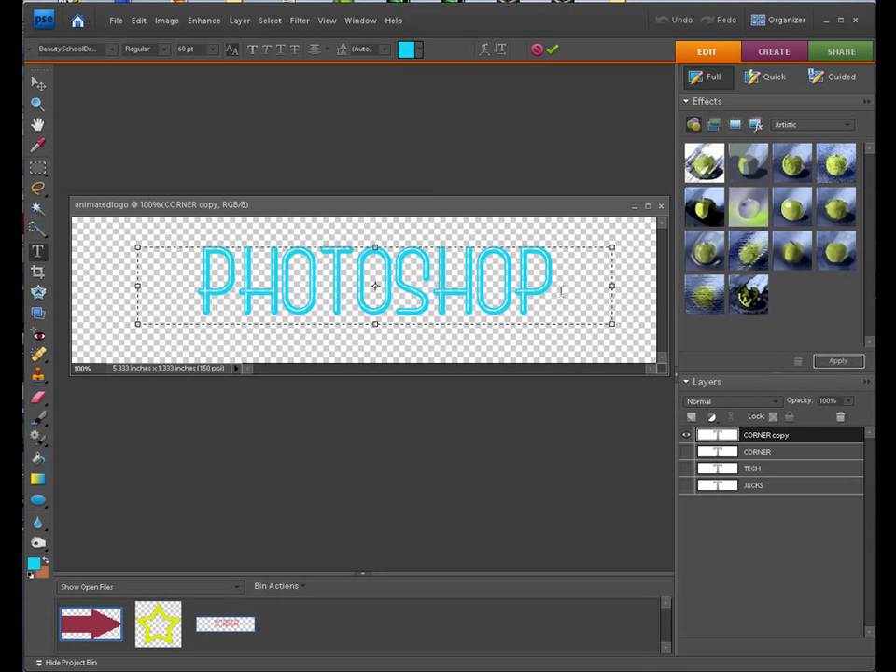
{"action": "left_click_drag", "start_coordinate": [555, 285], "coordinate": [192, 284]}
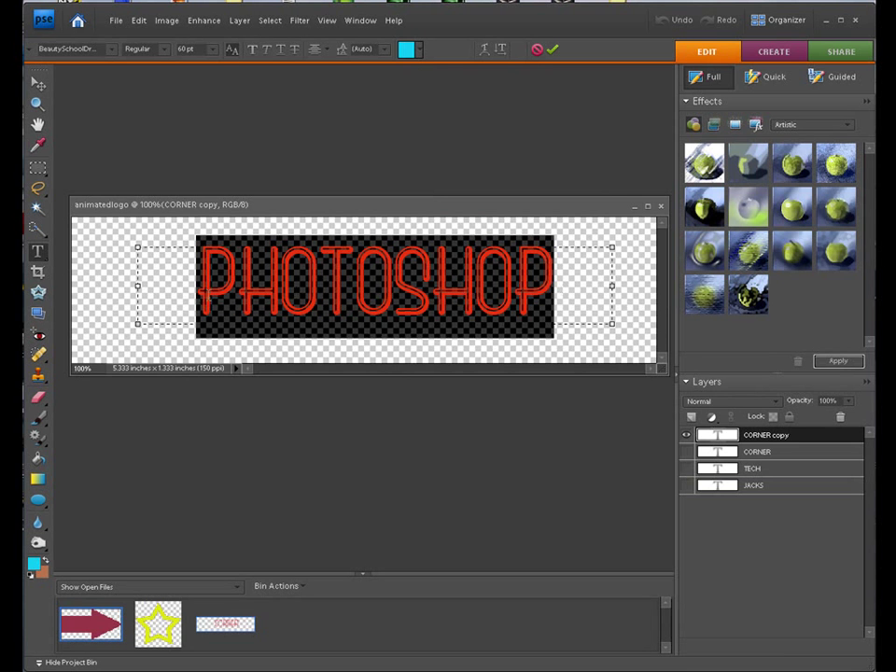
{"action": "left_click", "coordinate": [34, 564]}
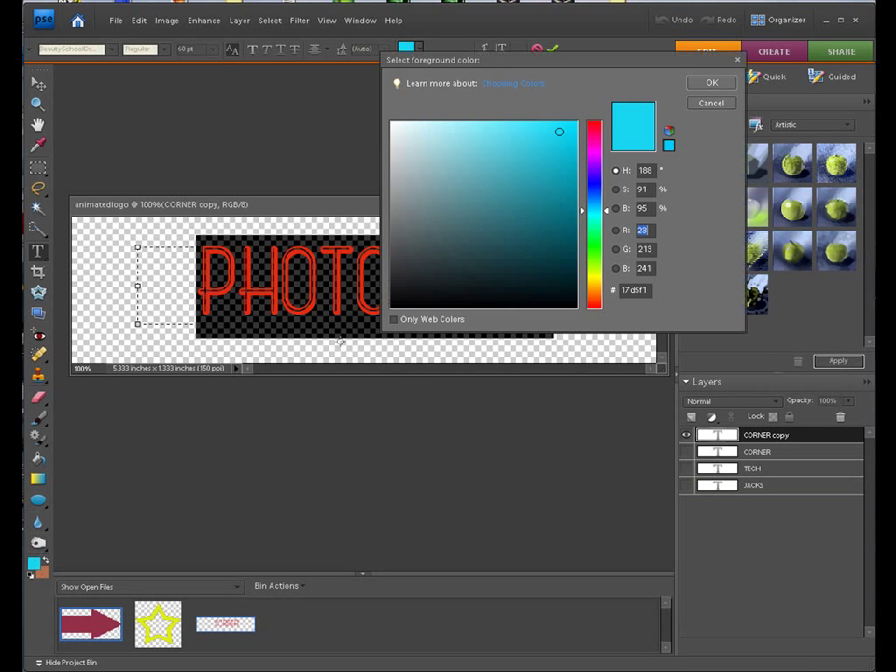
{"action": "left_click", "coordinate": [588, 182]}
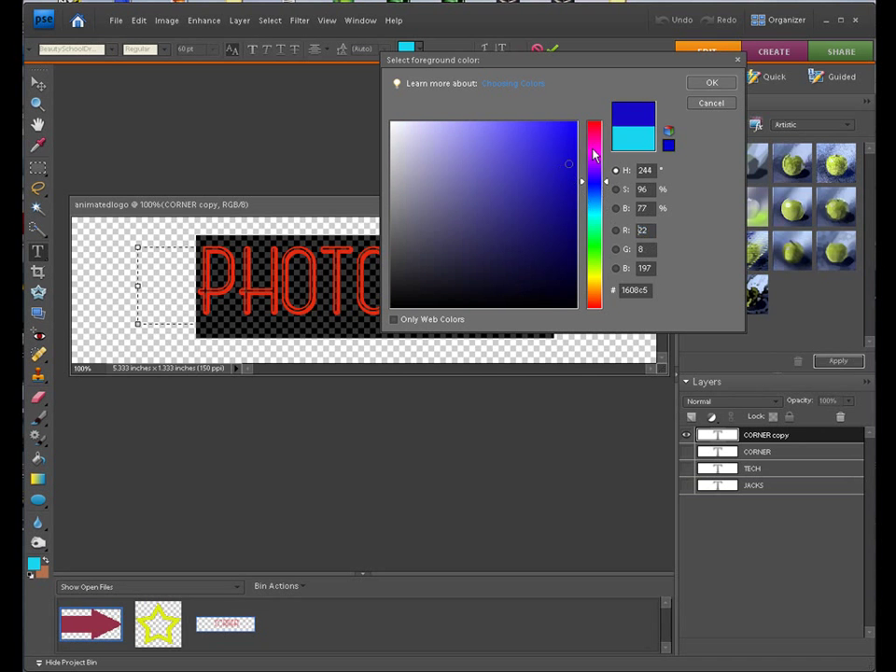
{"action": "left_click", "coordinate": [712, 82]}
{"action": "left_click", "coordinate": [574, 282]}
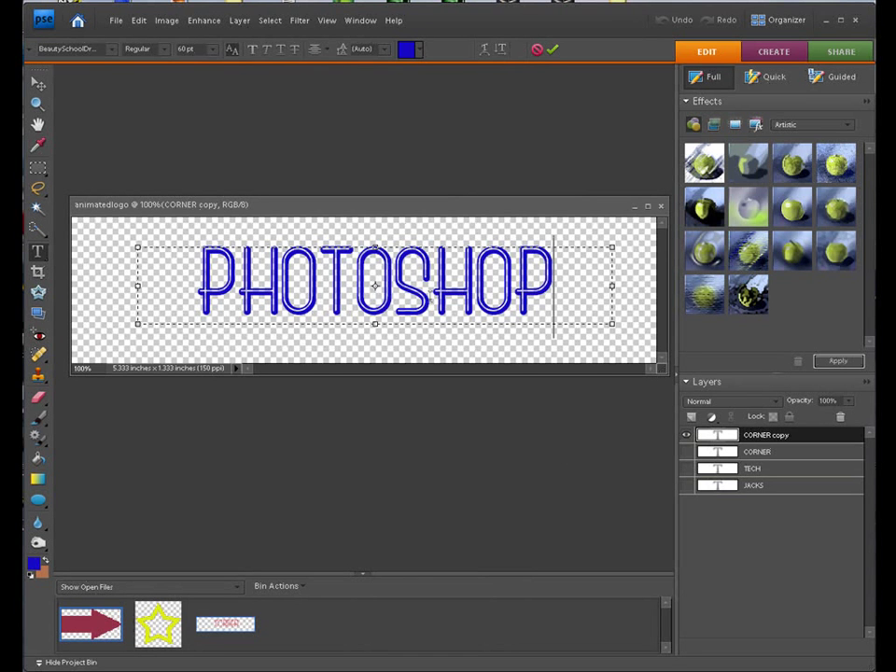
{"action": "left_click", "coordinate": [698, 435]}
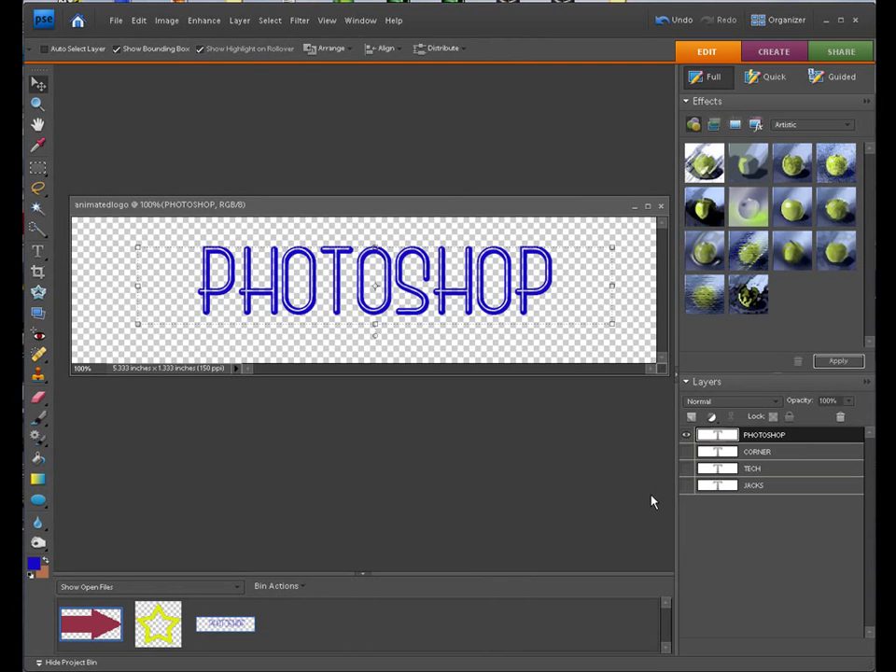
Step: Duplicate the PHOTOSHOP layer, hide the original, and retype the copy as ELEMENTS
{"action": "key", "text": "ctrl+j"}
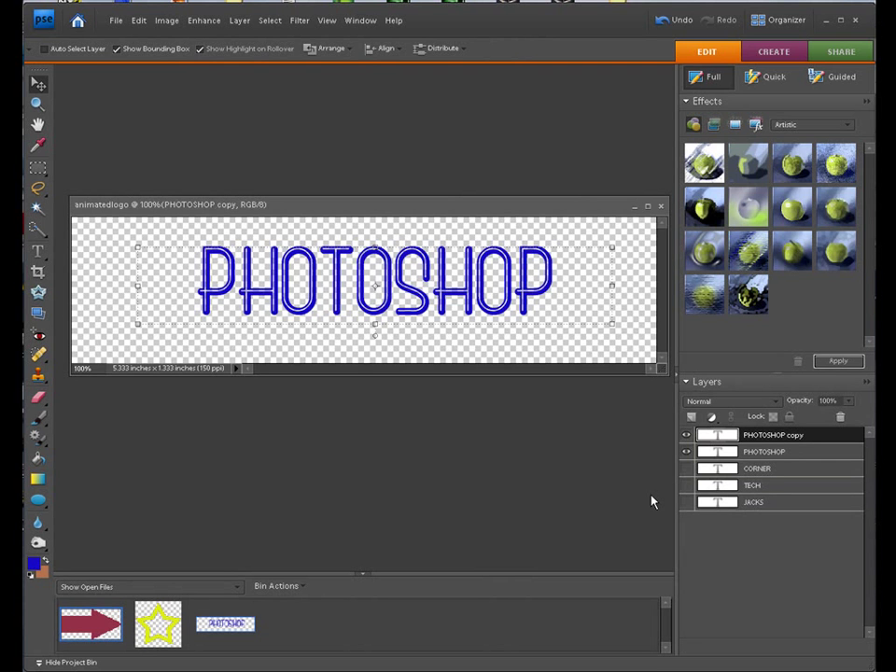
{"action": "left_click", "coordinate": [686, 452]}
{"action": "double_click", "coordinate": [459, 279]}
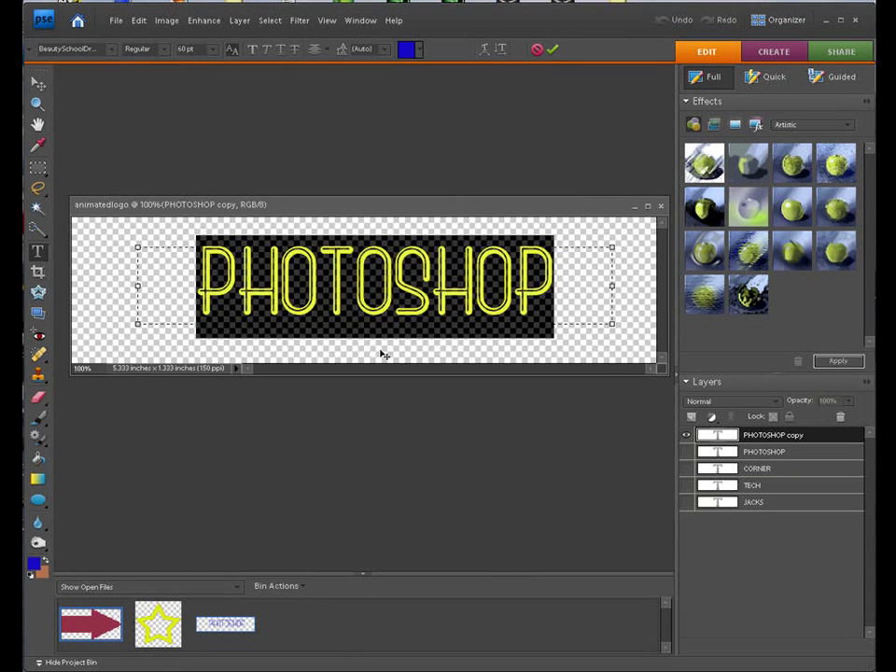
{"action": "type", "text": "ELEMENTS"}
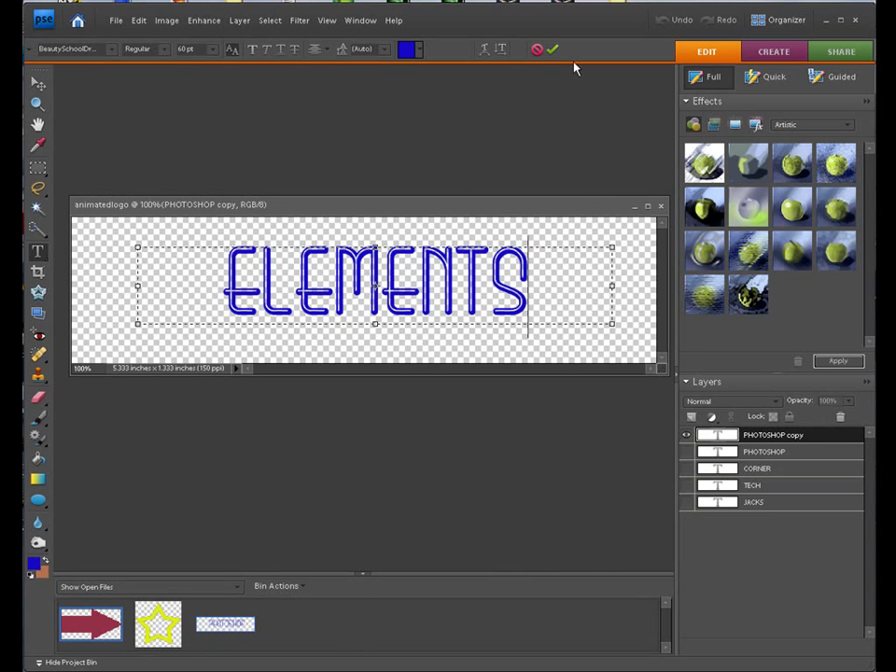
{"action": "left_click", "coordinate": [552, 49]}
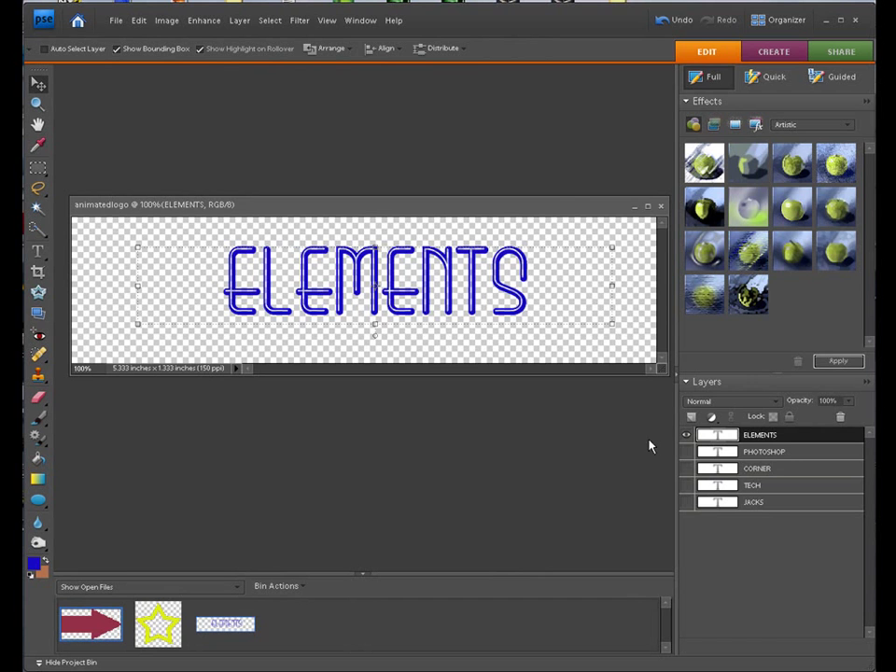
Step: Duplicate the ELEMENTS layer, hide the original, and retype the copy as VIDOES
{"action": "key", "text": "ctrl+j"}
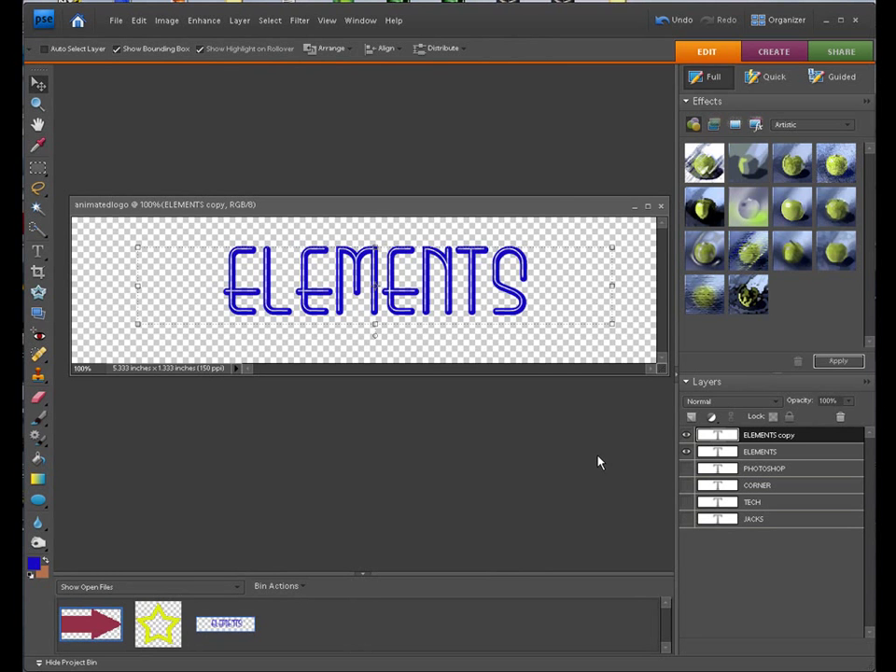
{"action": "left_click", "coordinate": [686, 452]}
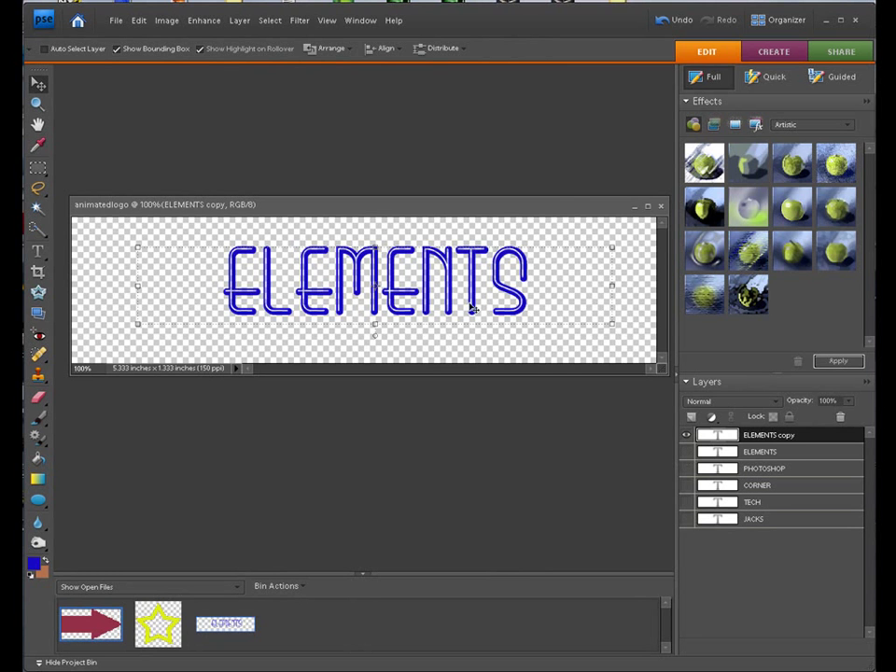
{"action": "double_click", "coordinate": [717, 435]}
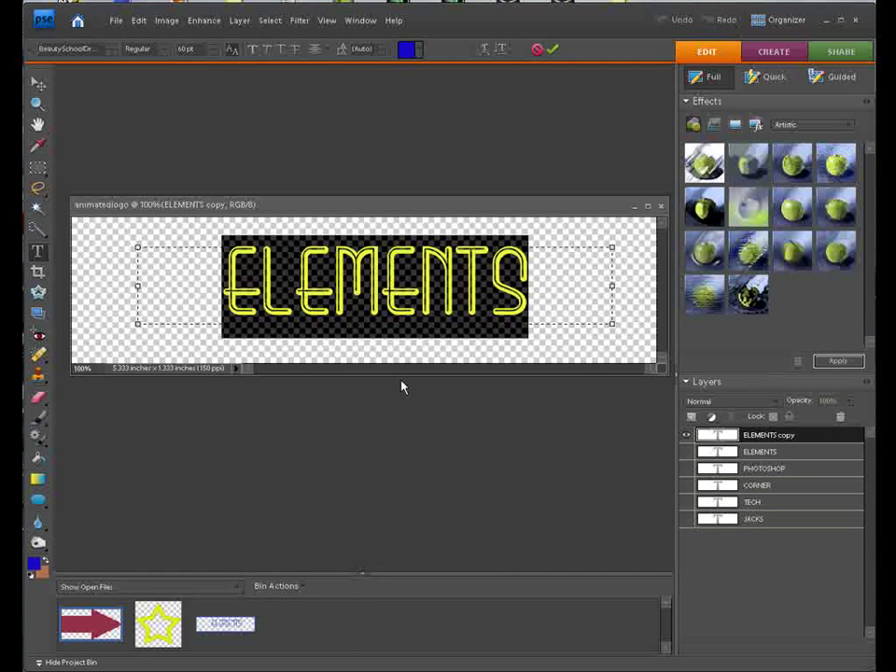
{"action": "type", "text": "VIDOES"}
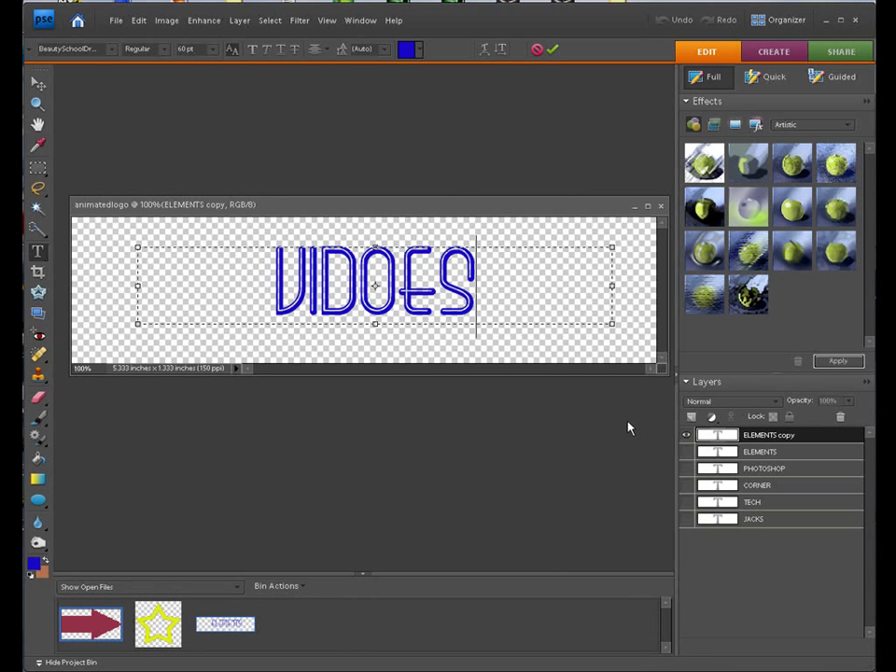
{"action": "key", "text": "ctrl+Return"}
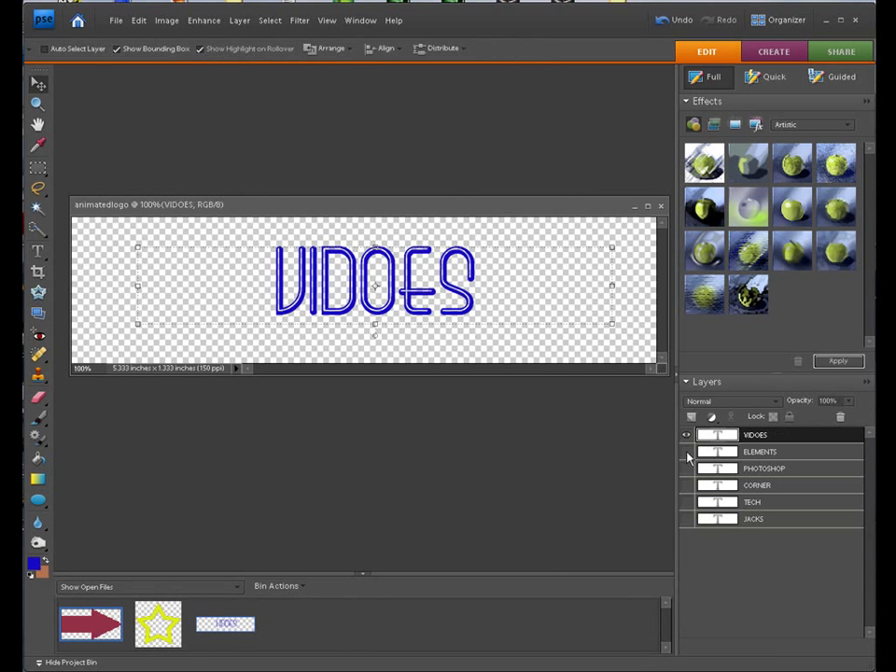
Step: Turn on the ELEMENTS, PHOTOSHOP, CORNER, TECH and JACKS layers so all six words show
{"action": "left_click", "coordinate": [688, 453]}
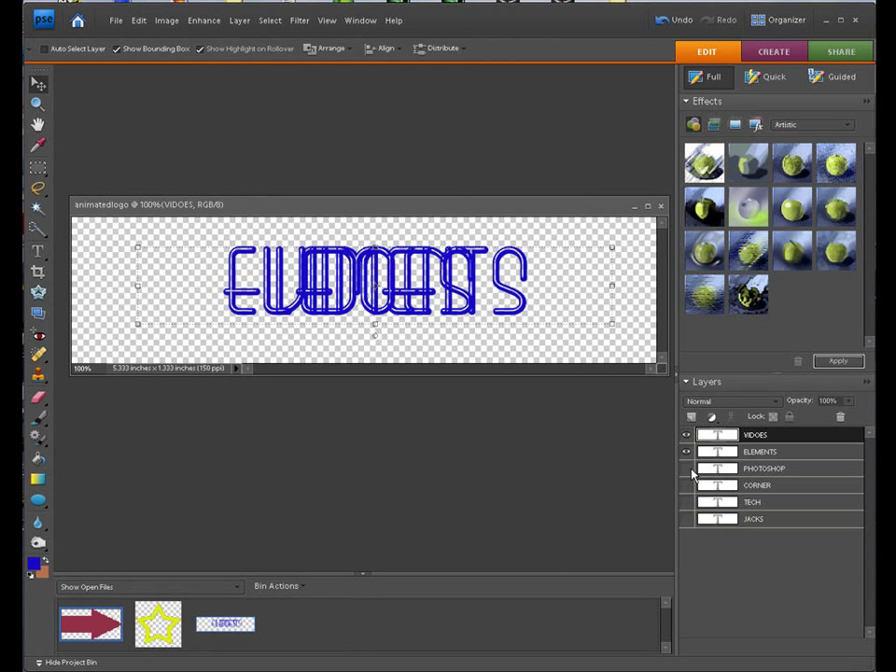
{"action": "left_click", "coordinate": [686, 469]}
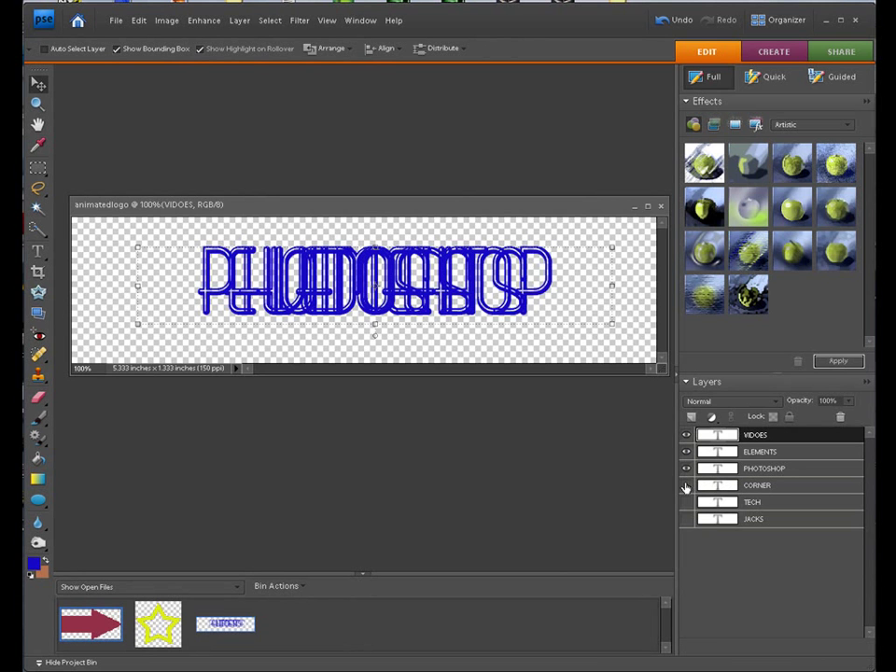
{"action": "left_click", "coordinate": [687, 485]}
{"action": "left_click", "coordinate": [687, 504]}
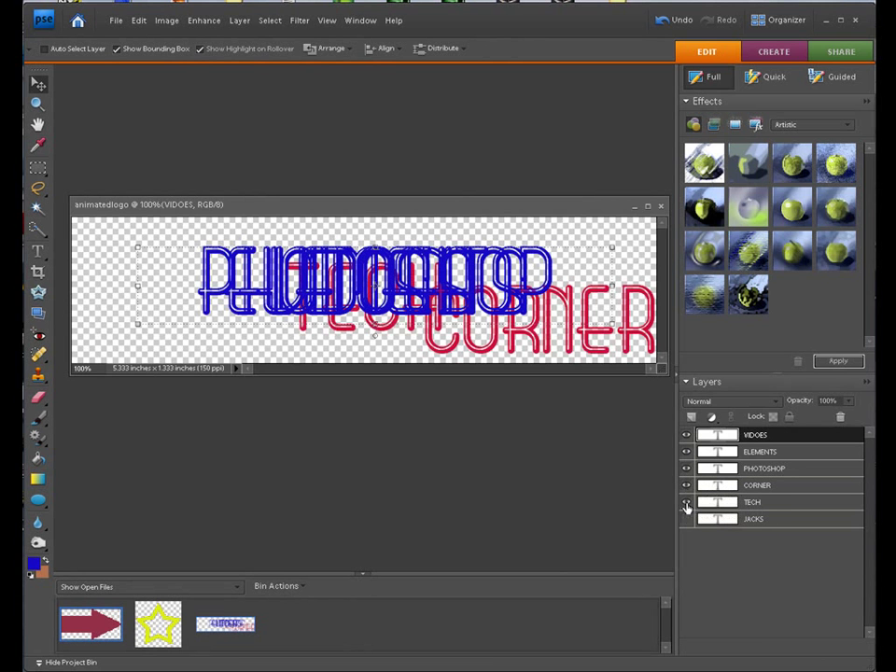
{"action": "left_click", "coordinate": [687, 518]}
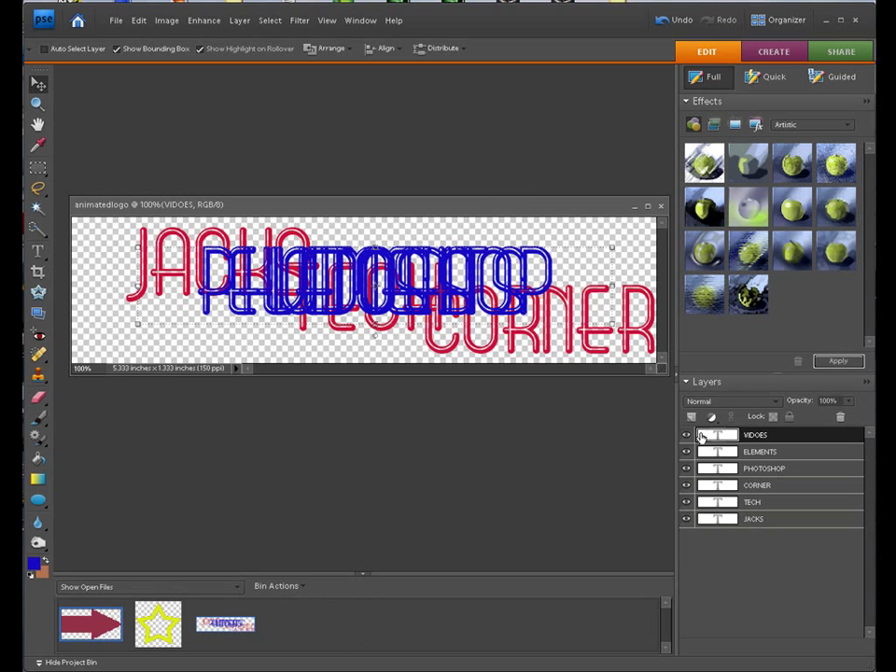
Step: Briefly hide and re-show the JACKS and CORNER layers to compare the overlapping words
{"action": "left_click", "coordinate": [687, 519]}
{"action": "left_click", "coordinate": [687, 486]}
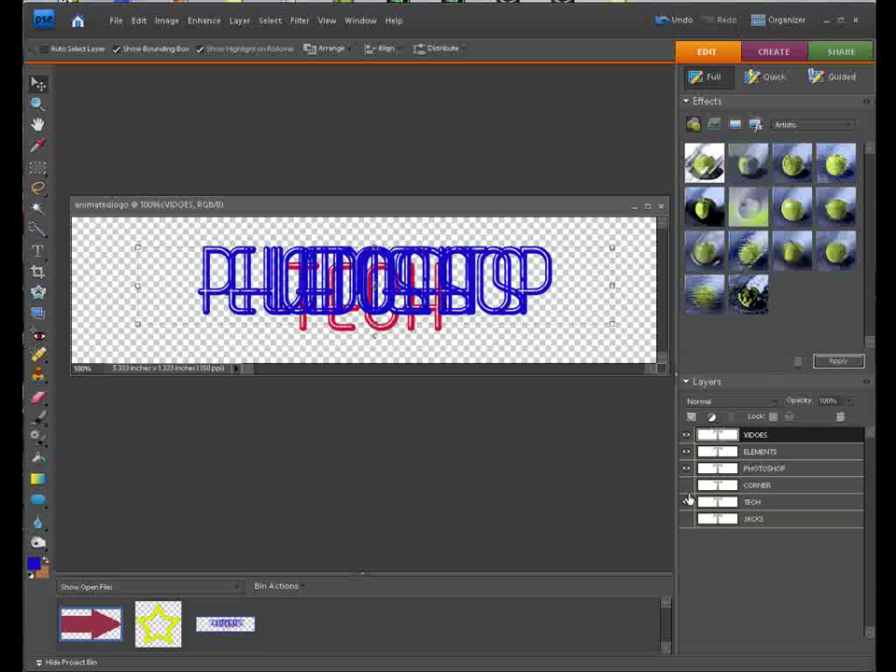
{"action": "left_click", "coordinate": [685, 486]}
{"action": "left_click", "coordinate": [686, 518]}
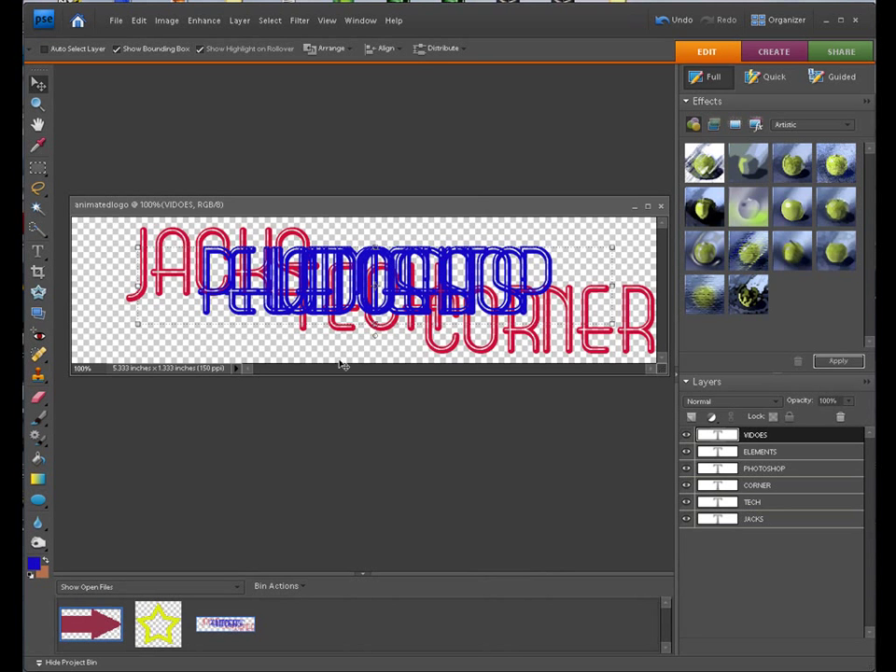
{"action": "left_click", "coordinate": [116, 20]}
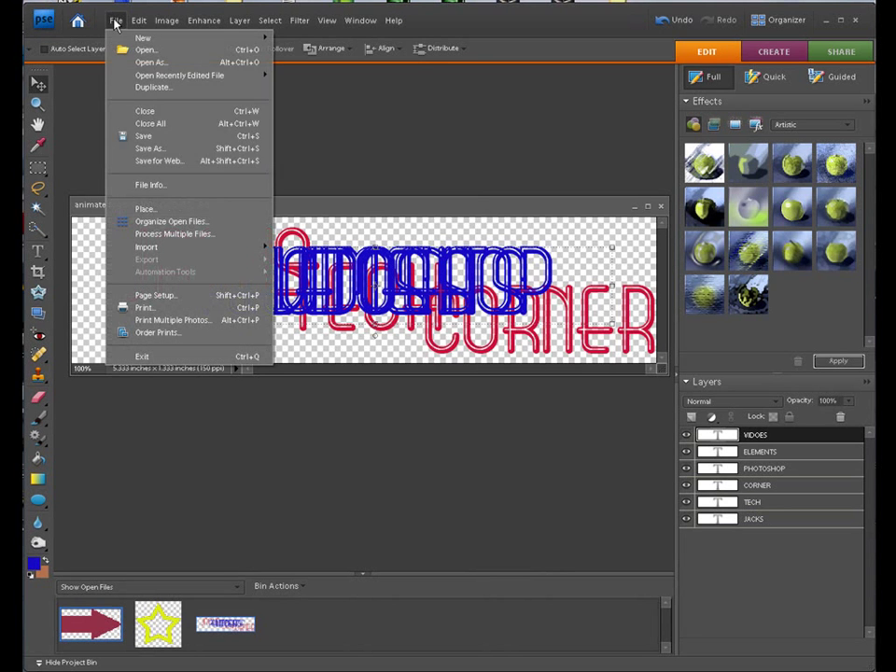
Step: Open Save for Web and enable Animate so the layers become GIF frames
{"action": "left_click", "coordinate": [161, 160]}
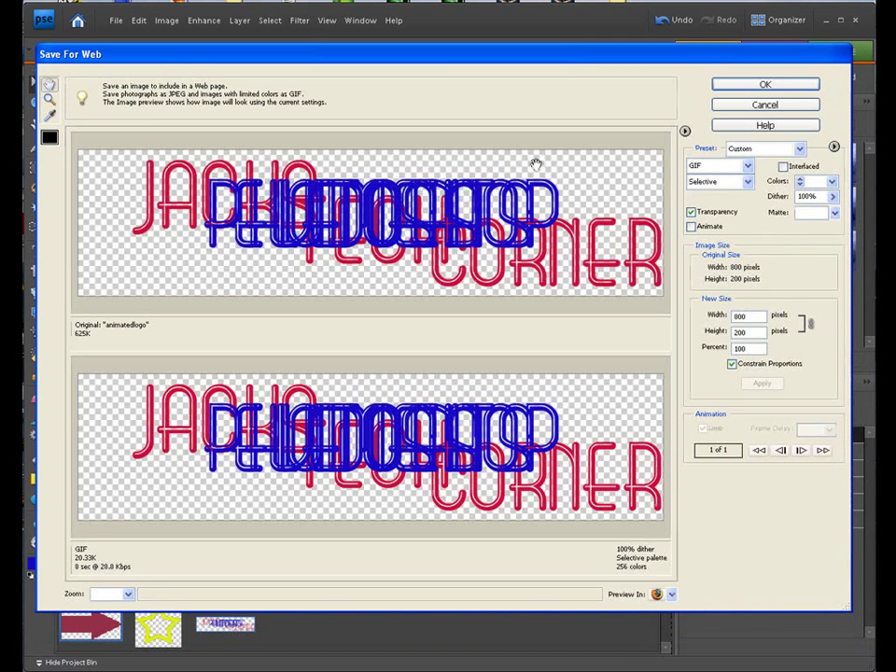
{"action": "left_click_drag", "start_coordinate": [449, 55], "coordinate": [456, 29]}
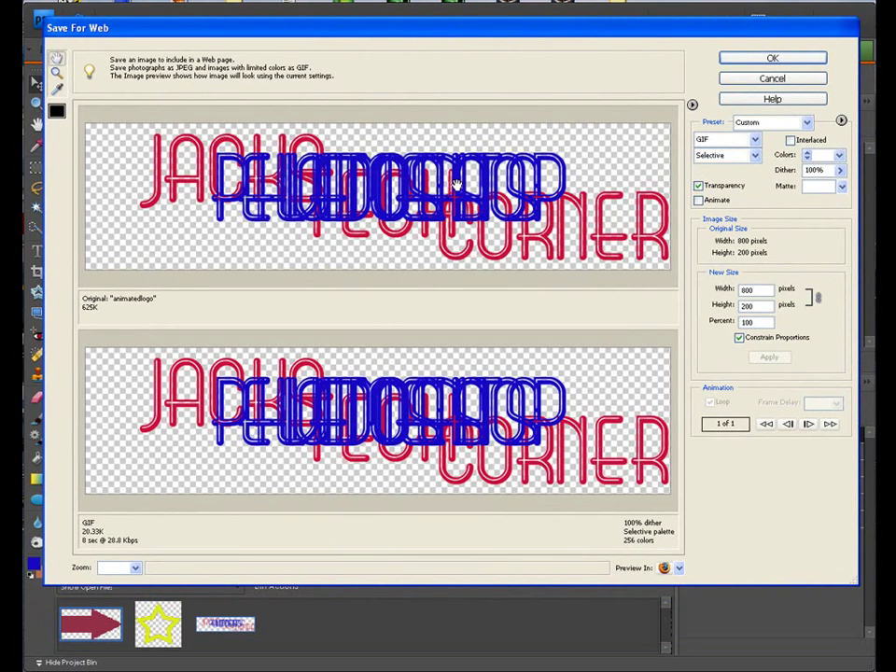
{"action": "left_click", "coordinate": [698, 201]}
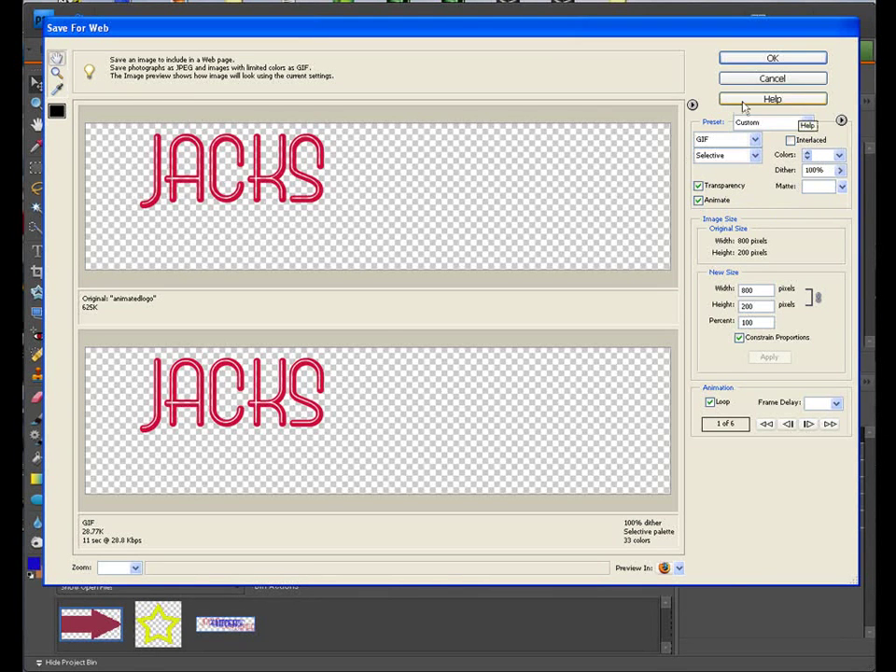
{"action": "left_click", "coordinate": [755, 156]}
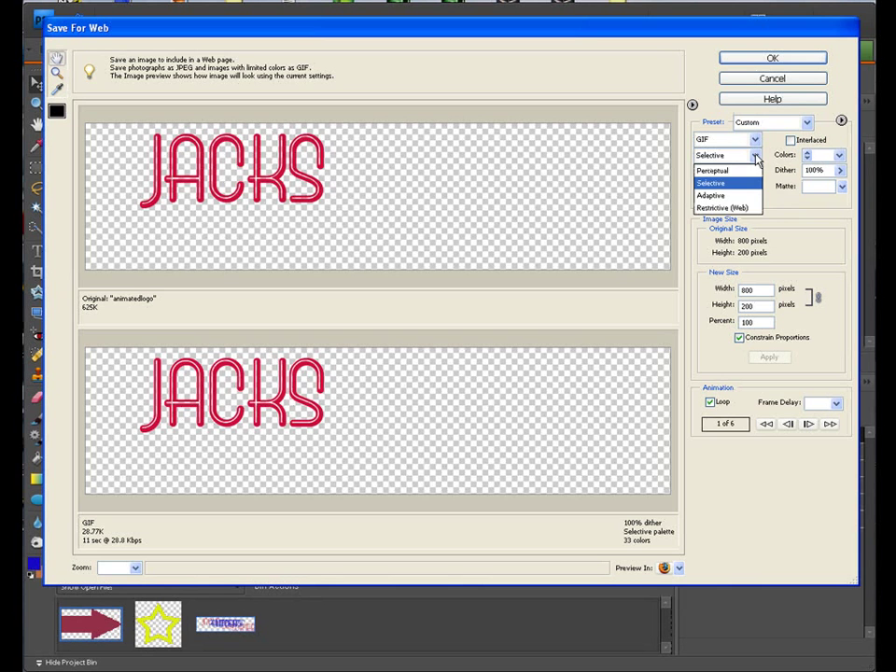
{"action": "left_click", "coordinate": [756, 156]}
{"action": "left_click", "coordinate": [699, 186]}
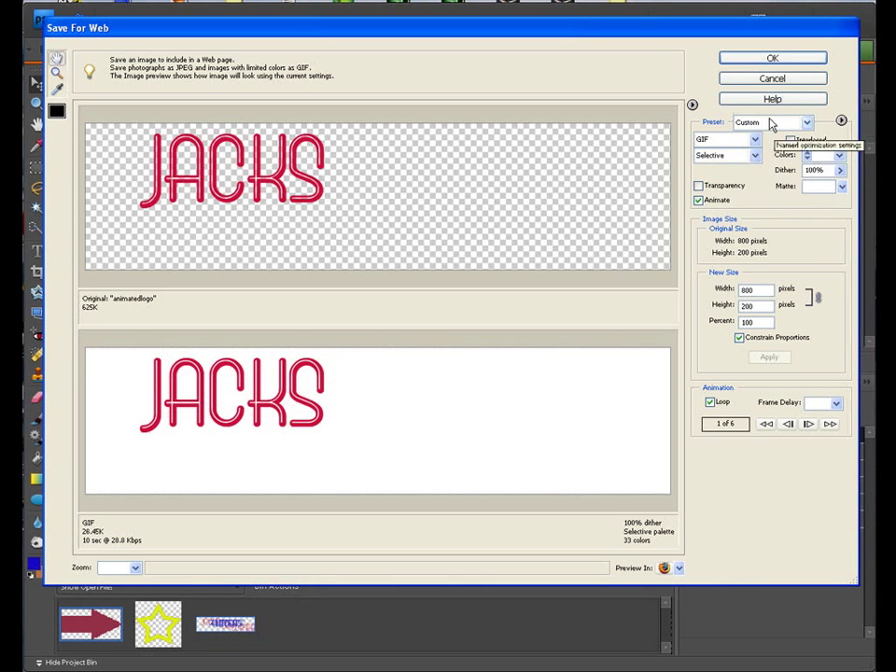
{"action": "left_click", "coordinate": [699, 186]}
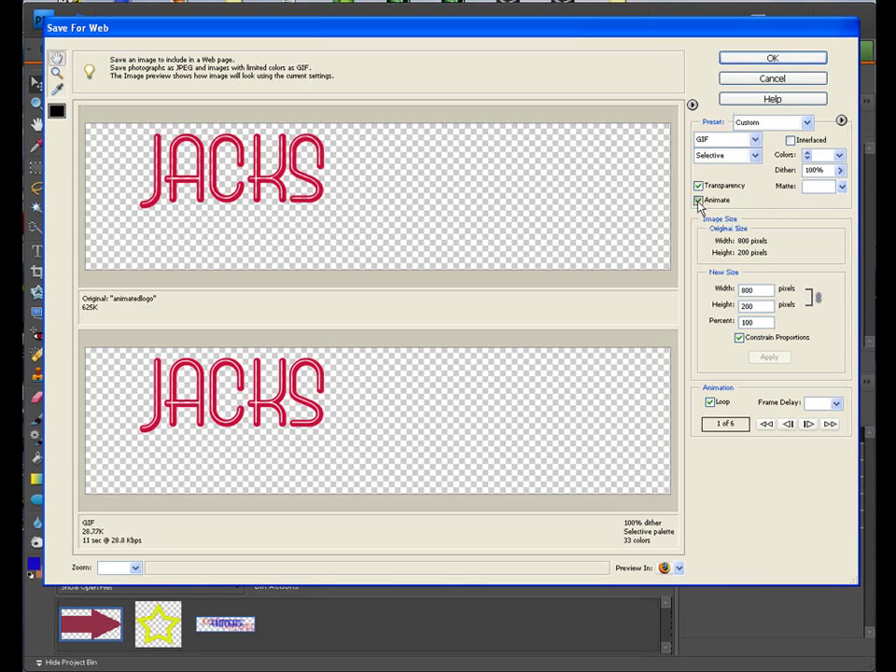
{"action": "left_click", "coordinate": [699, 201]}
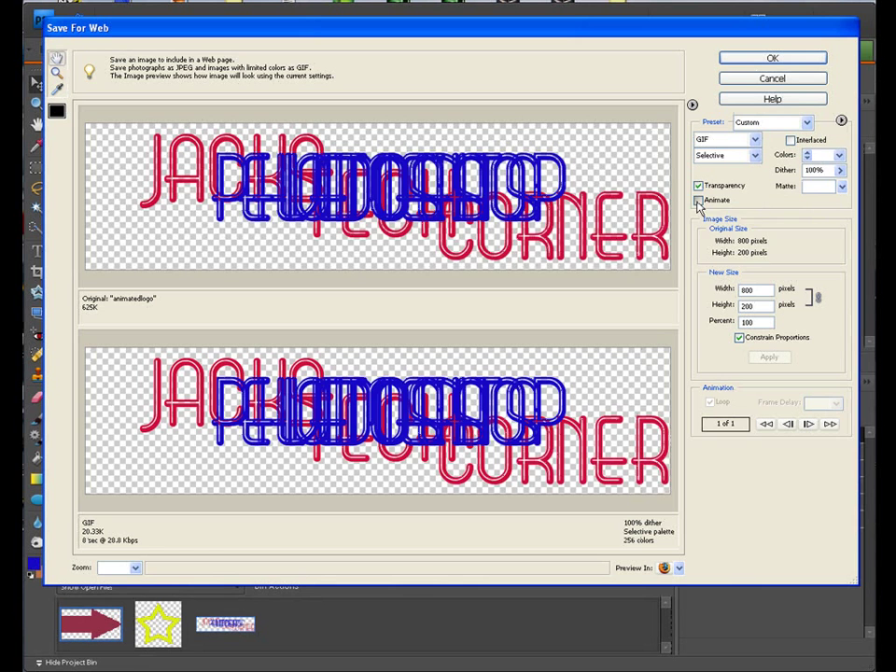
{"action": "left_click", "coordinate": [699, 200]}
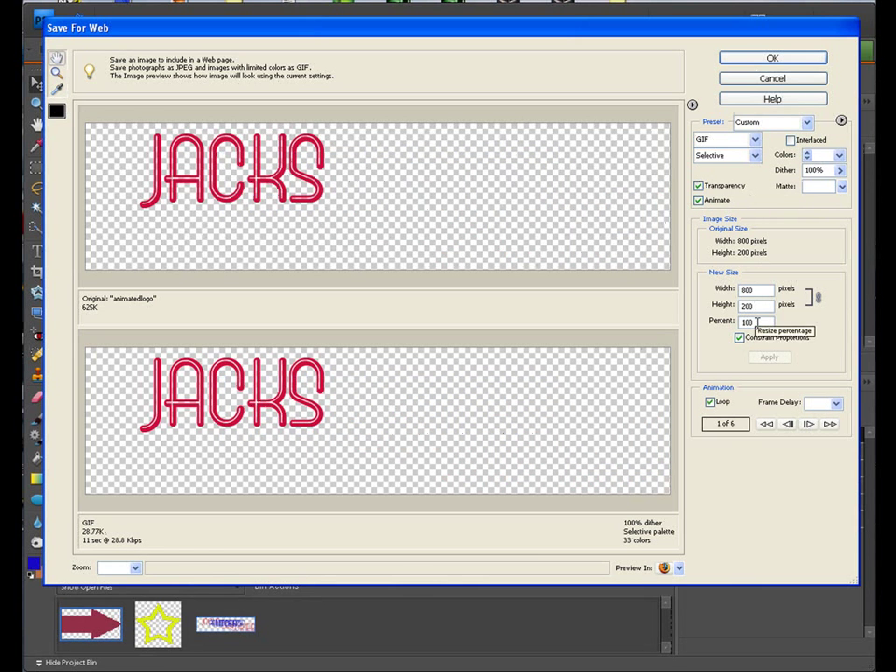
Step: Set the GIF frame delay to 0.2 seconds
{"action": "left_click", "coordinate": [837, 403]}
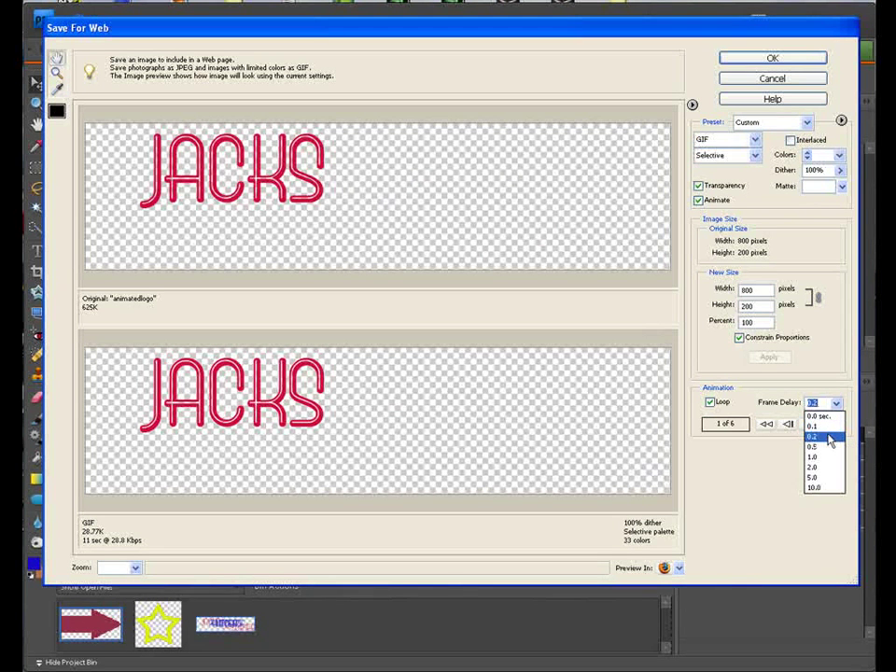
{"action": "left_click", "coordinate": [830, 437]}
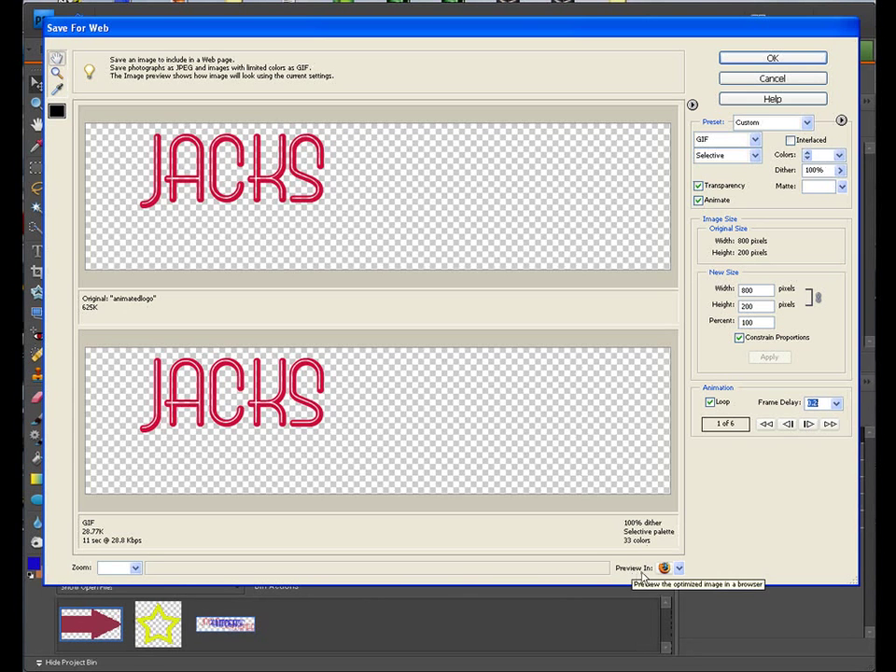
{"action": "left_click", "coordinate": [680, 568]}
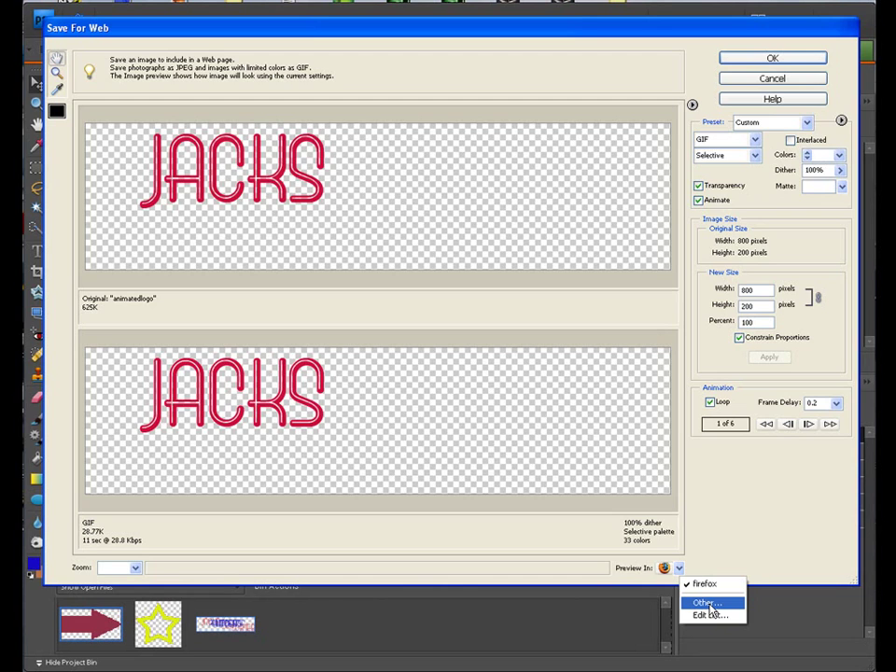
Step: Add Program Files > Mozilla Firefox > firefox.exe as a preview browser and launch the banner preview
{"action": "left_click", "coordinate": [711, 604]}
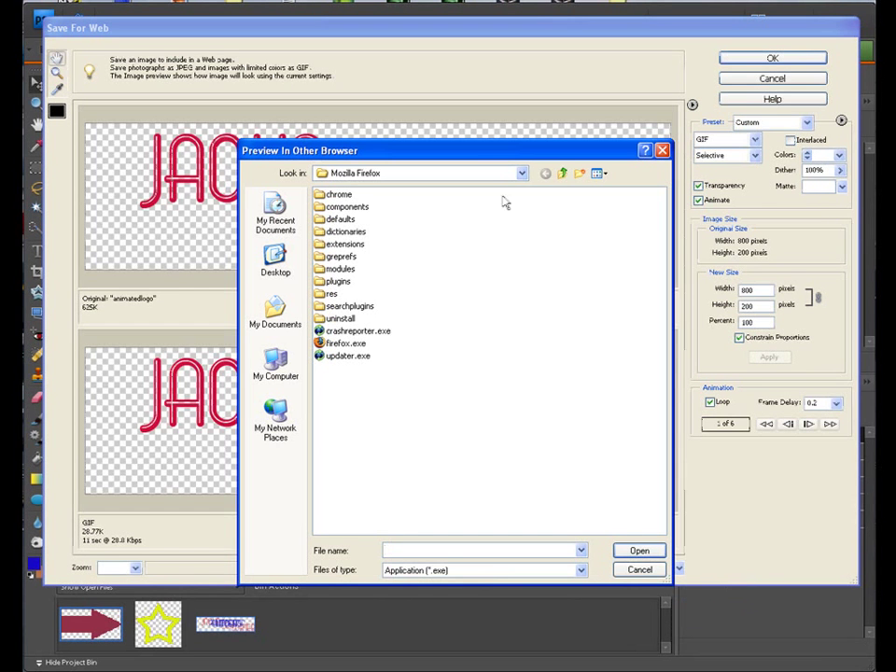
{"action": "left_click_drag", "start_coordinate": [474, 152], "coordinate": [446, 69]}
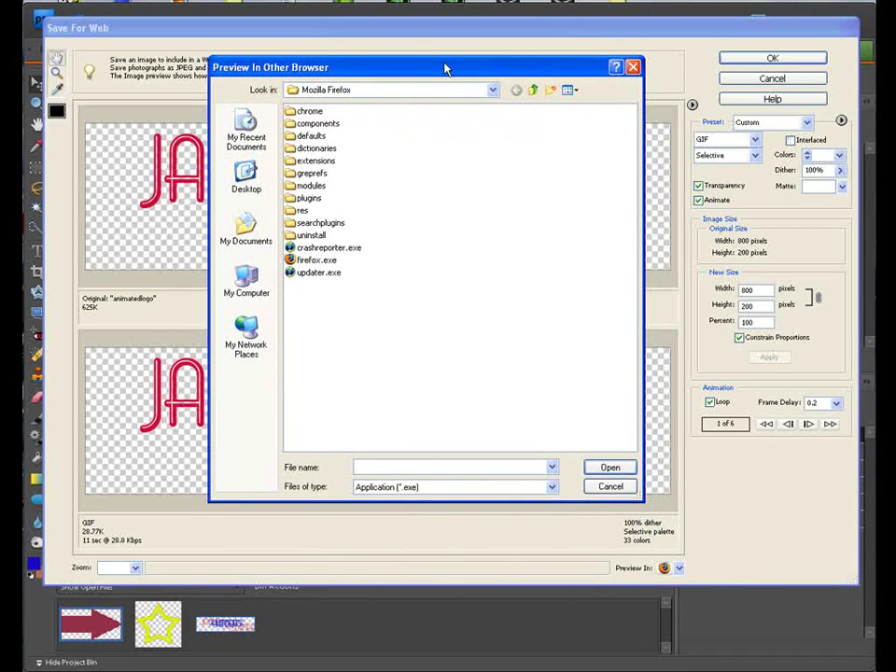
{"action": "left_click", "coordinate": [491, 91]}
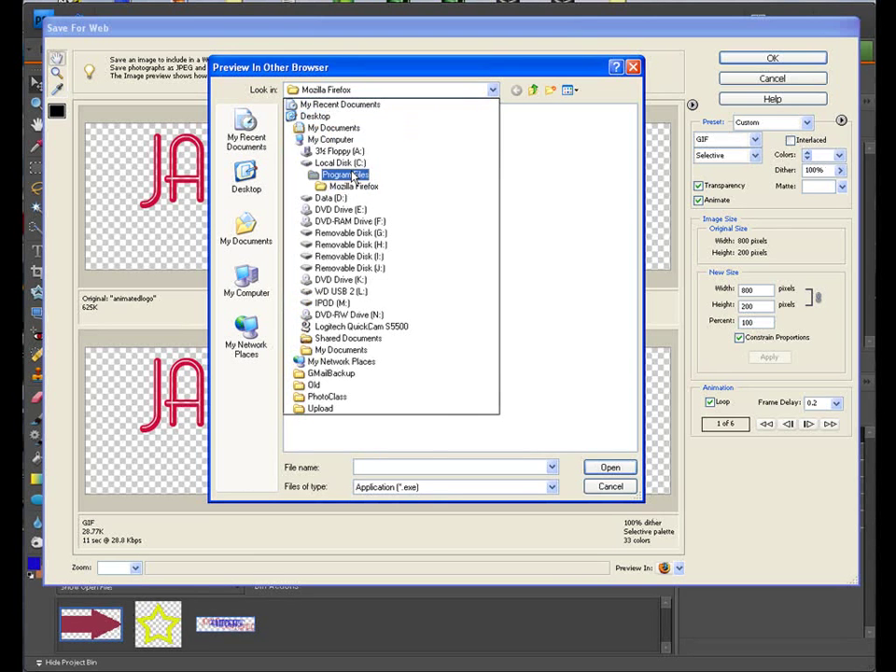
{"action": "left_click", "coordinate": [266, 131]}
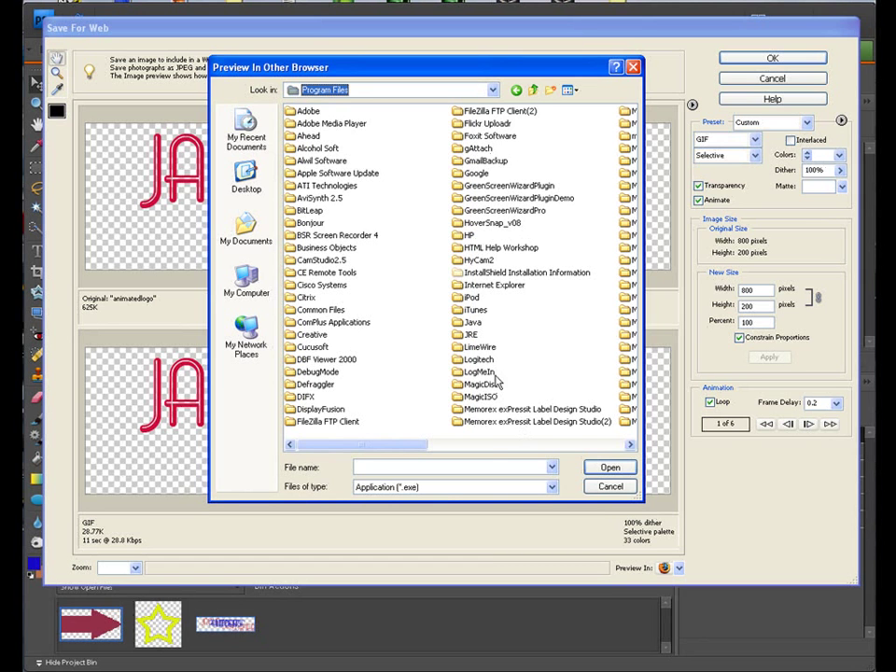
{"action": "left_click", "coordinate": [630, 446]}
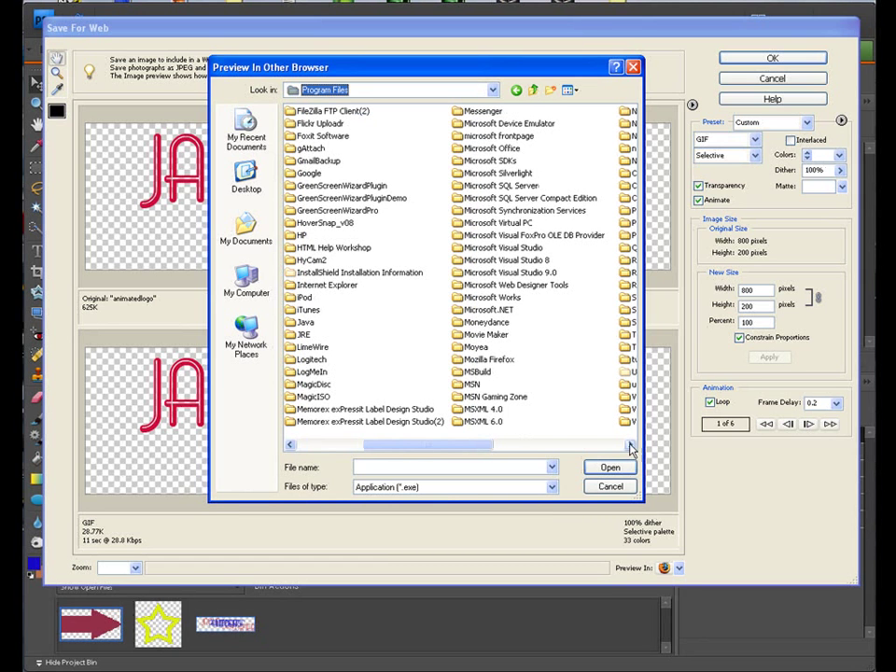
{"action": "double_click", "coordinate": [489, 360]}
{"action": "left_click", "coordinate": [316, 260]}
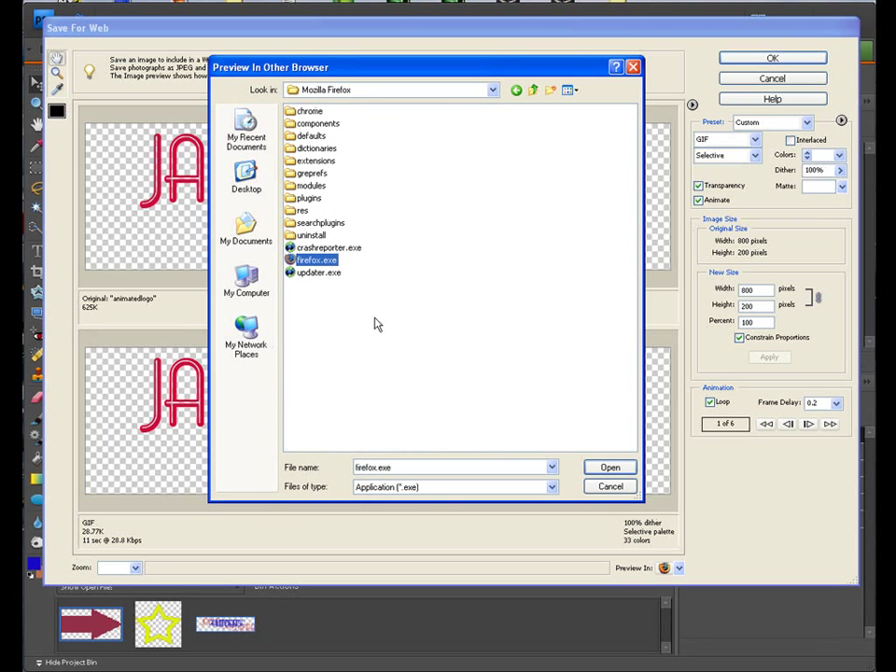
{"action": "left_click", "coordinate": [608, 467]}
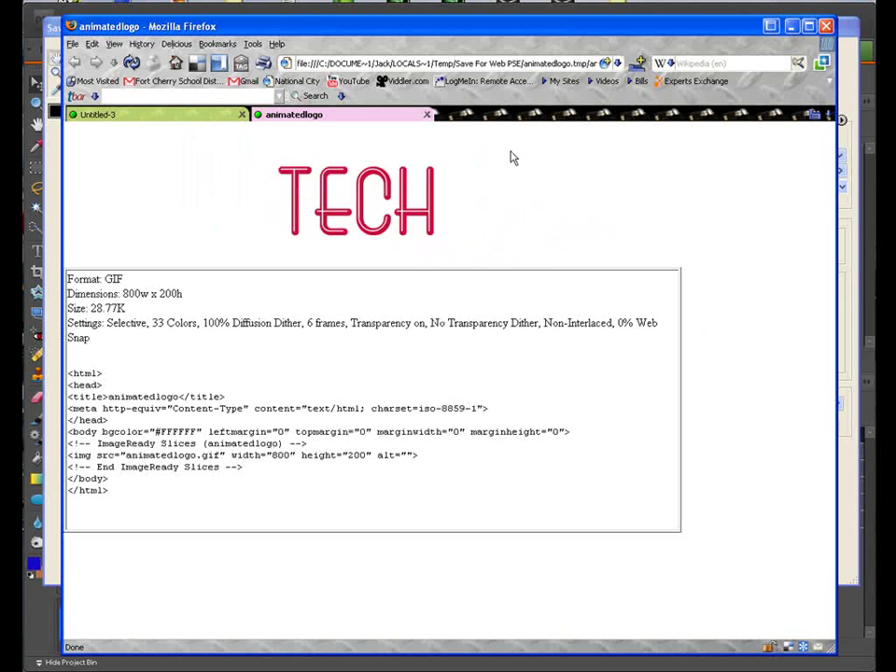
Step: Minimize the Firefox preview to get back to the Save For Web dialog
{"action": "left_click", "coordinate": [792, 28]}
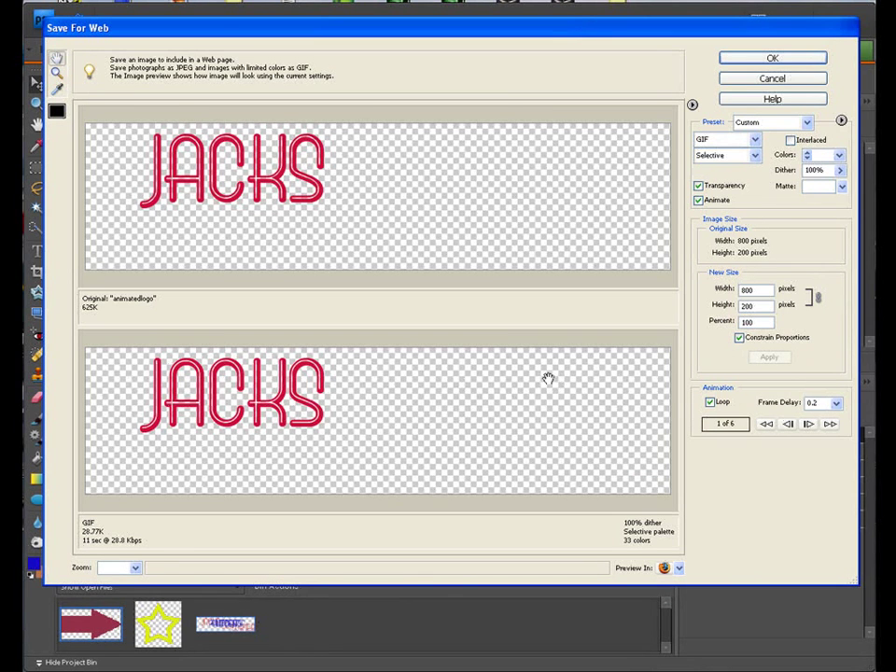
Step: Change the frame delay to 0.5 seconds and preview the GIF again in Firefox
{"action": "left_click", "coordinate": [837, 405]}
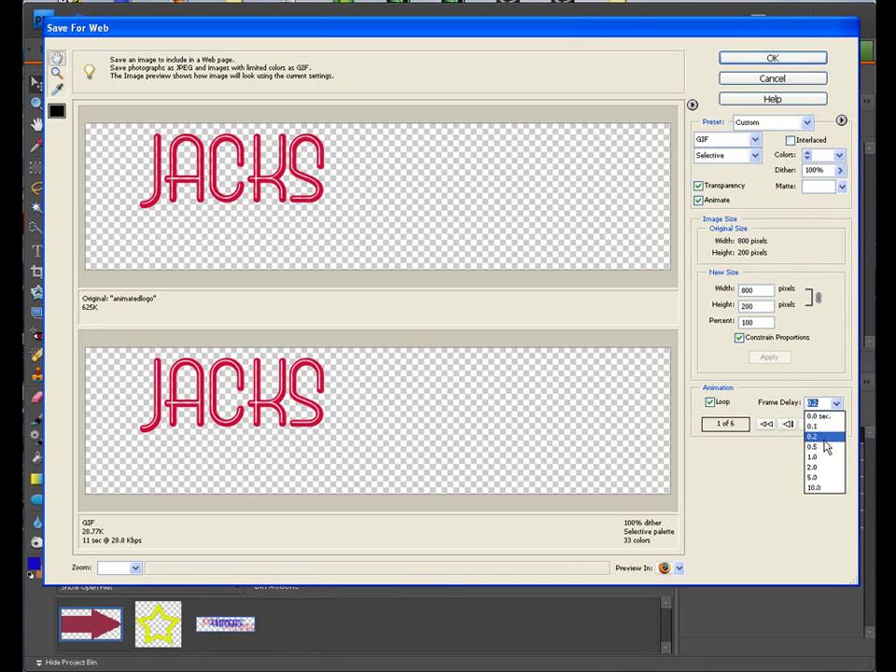
{"action": "left_click", "coordinate": [826, 448]}
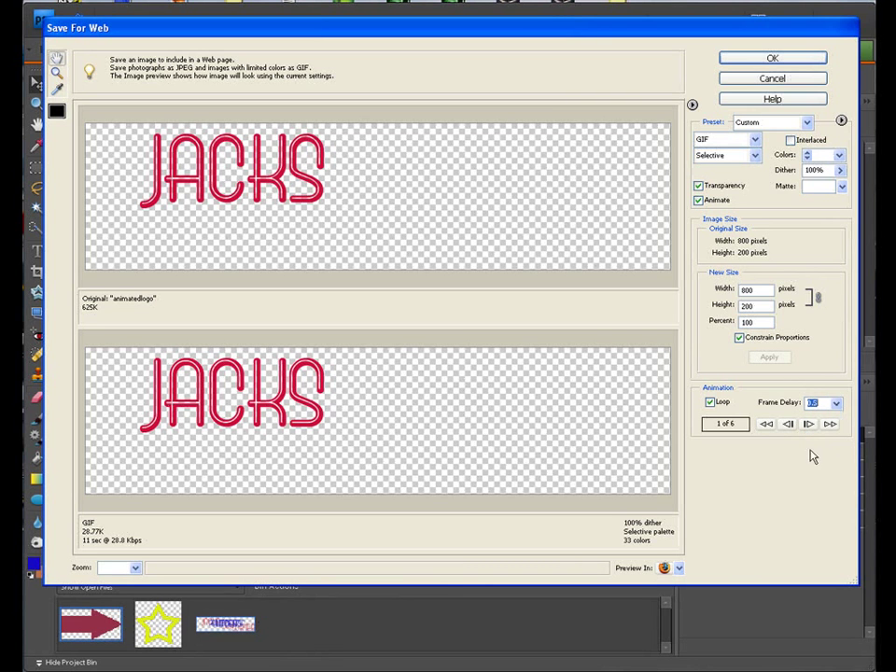
{"action": "left_click", "coordinate": [679, 569]}
{"action": "left_click", "coordinate": [693, 584]}
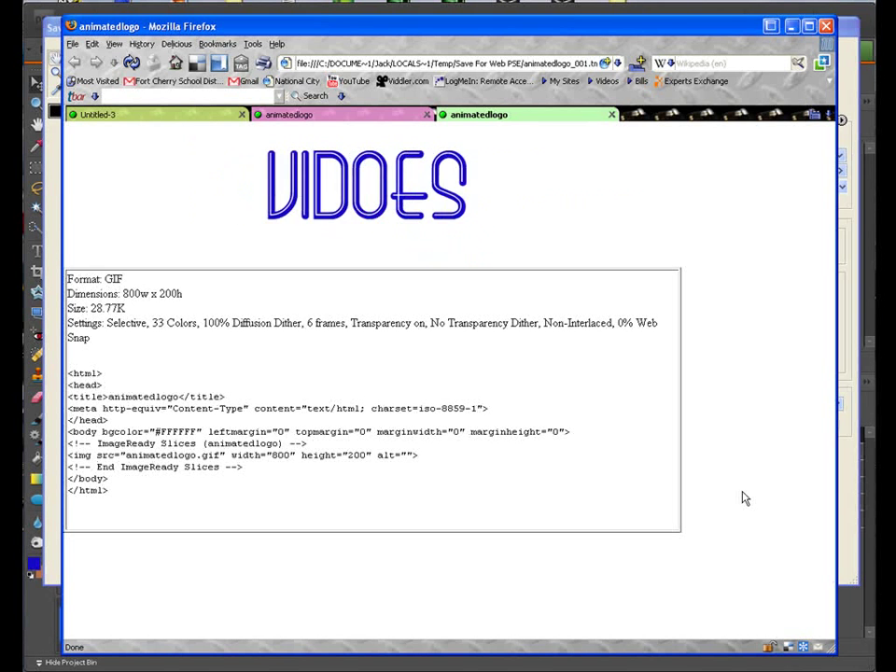
Step: Switch between the earlier animatedlogo tab and the newer animatedlogo_001 tab to compare speeds
{"action": "left_click", "coordinate": [318, 115]}
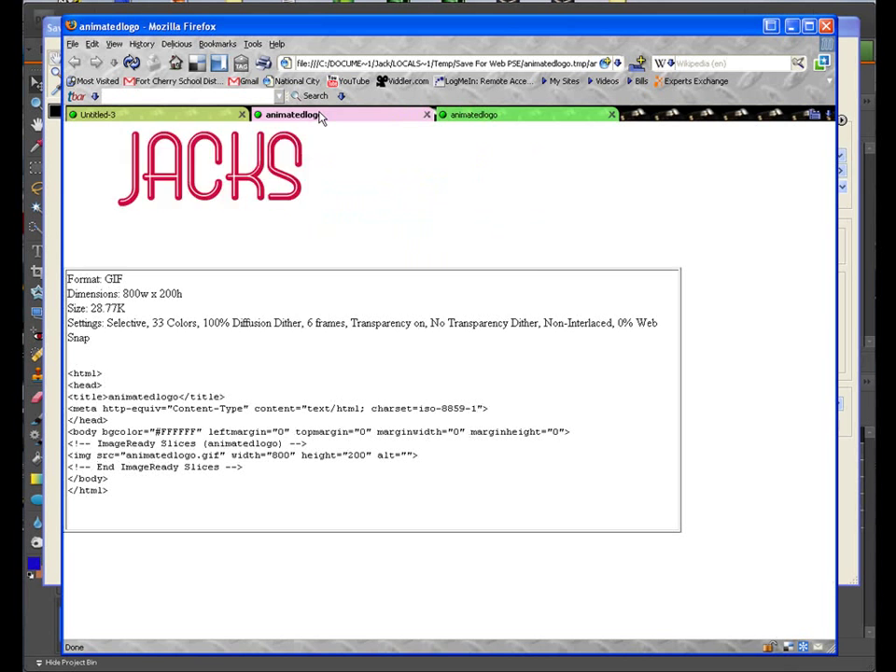
{"action": "left_click", "coordinate": [521, 123]}
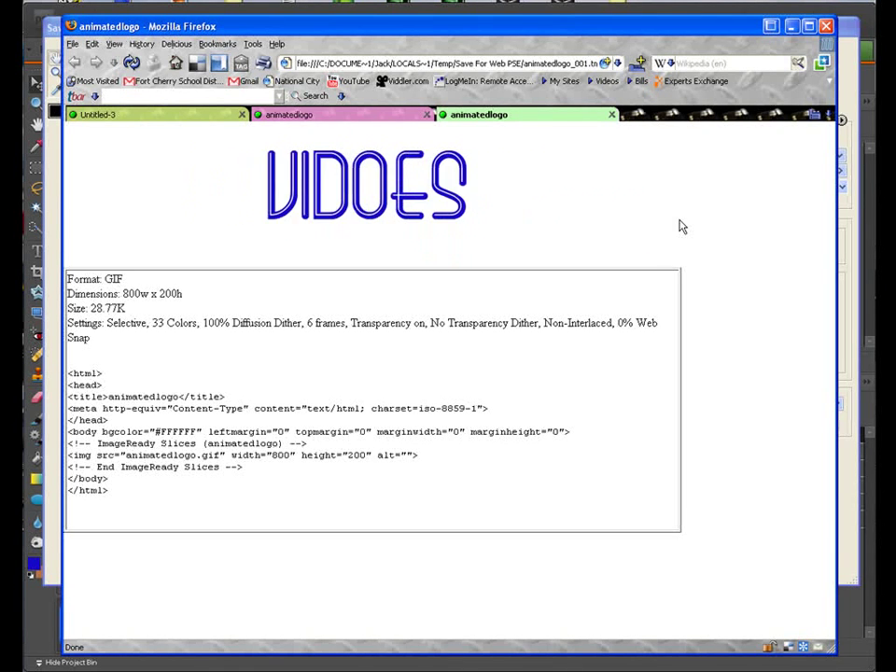
Step: Back in Save For Web, set the frame delay to 1.0 second and preview in Firefox again
{"action": "left_click", "coordinate": [794, 27]}
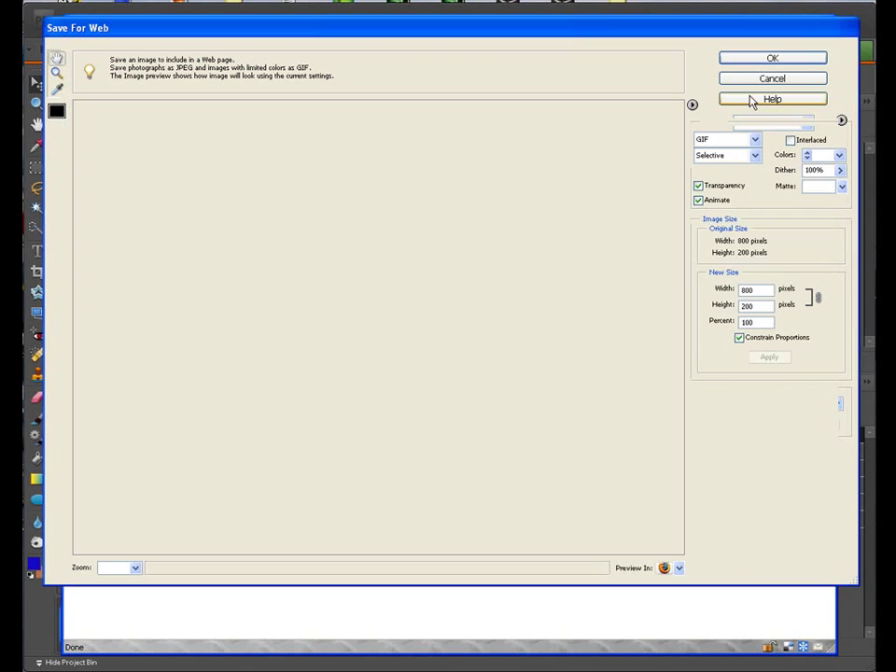
{"action": "left_click", "coordinate": [836, 404]}
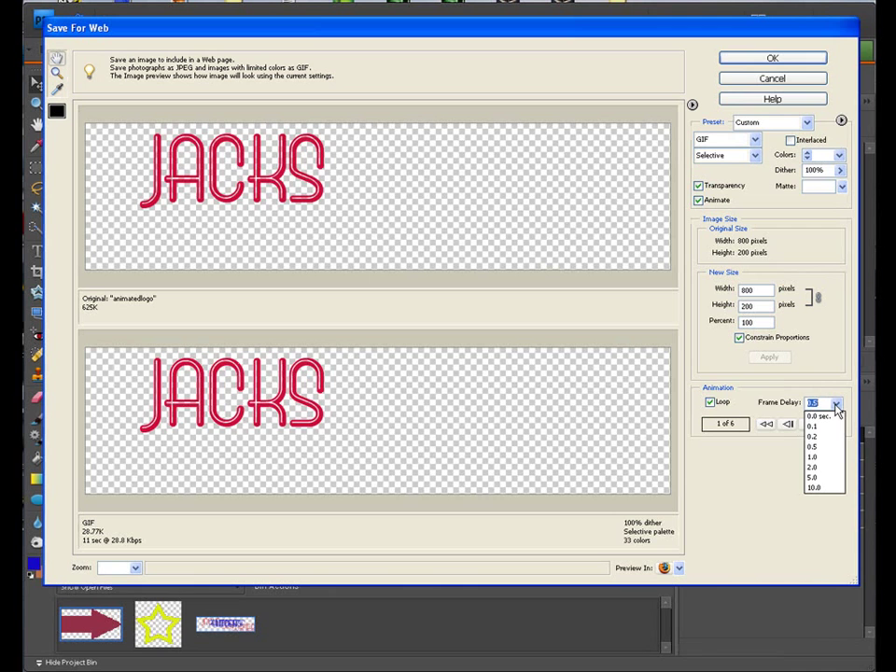
{"action": "left_click", "coordinate": [829, 461]}
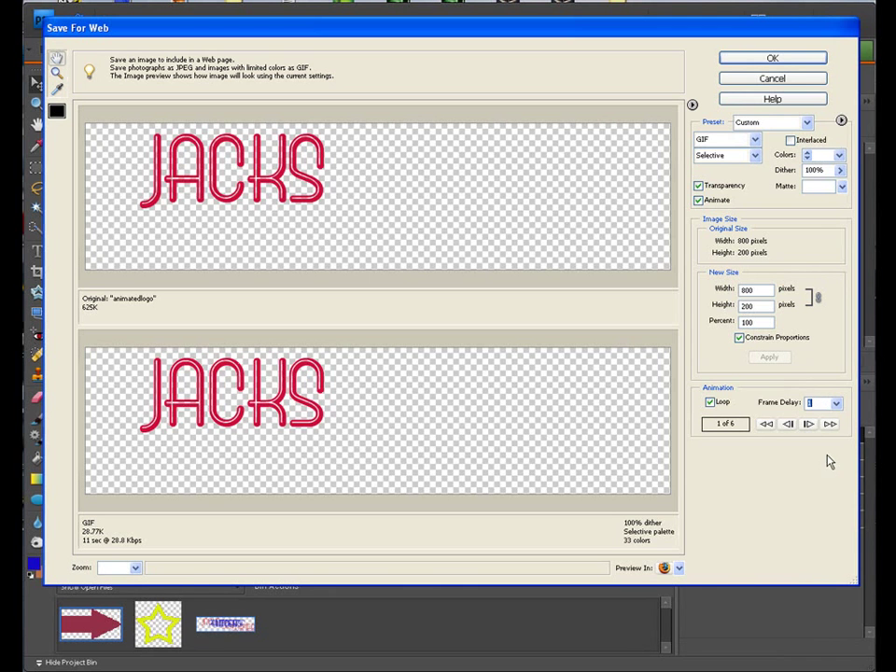
{"action": "left_click", "coordinate": [684, 570]}
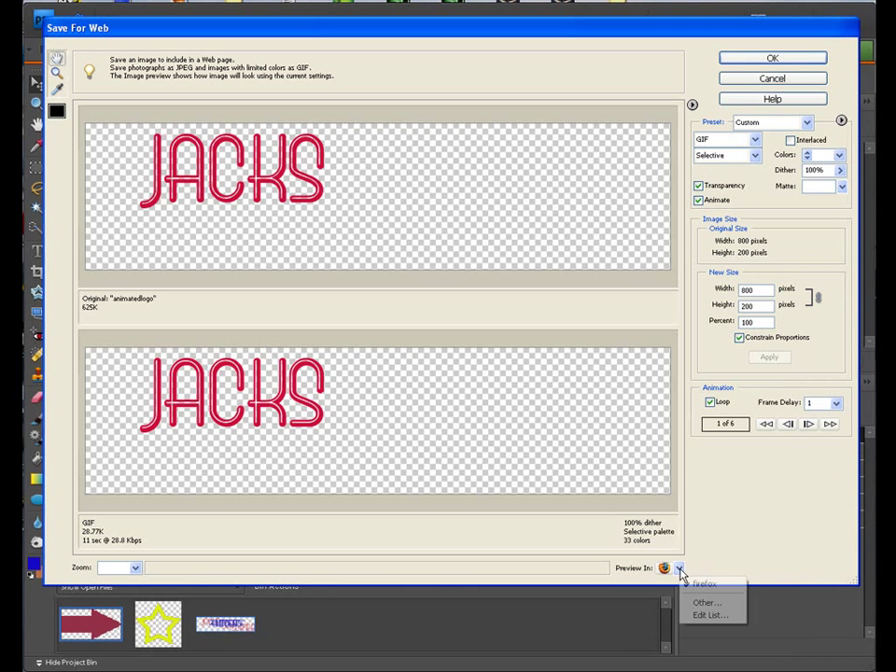
{"action": "left_click", "coordinate": [711, 584]}
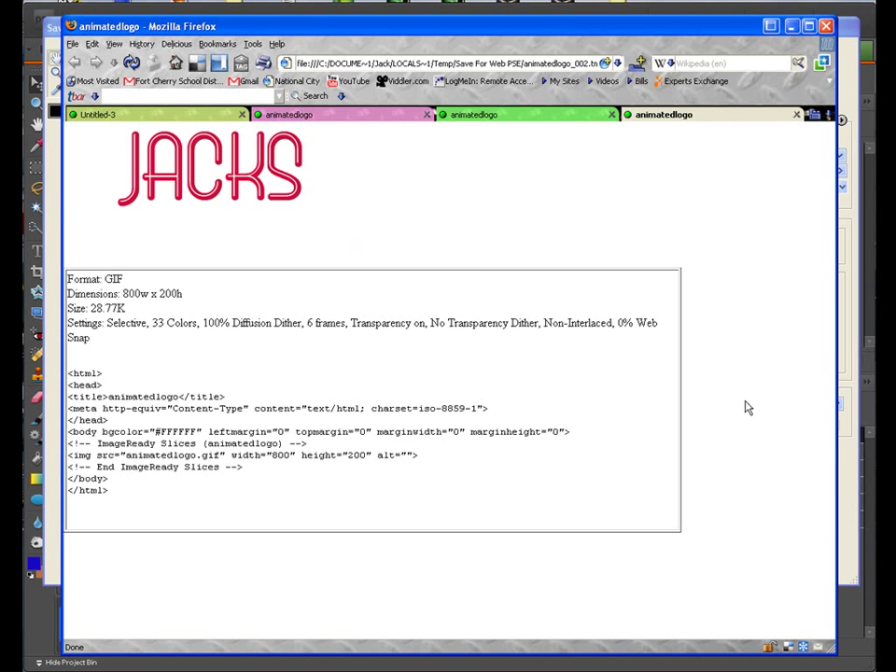
Step: Minimize Firefox after watching the 1-second-delay preview to return to Save For Web
{"action": "left_click", "coordinate": [789, 28]}
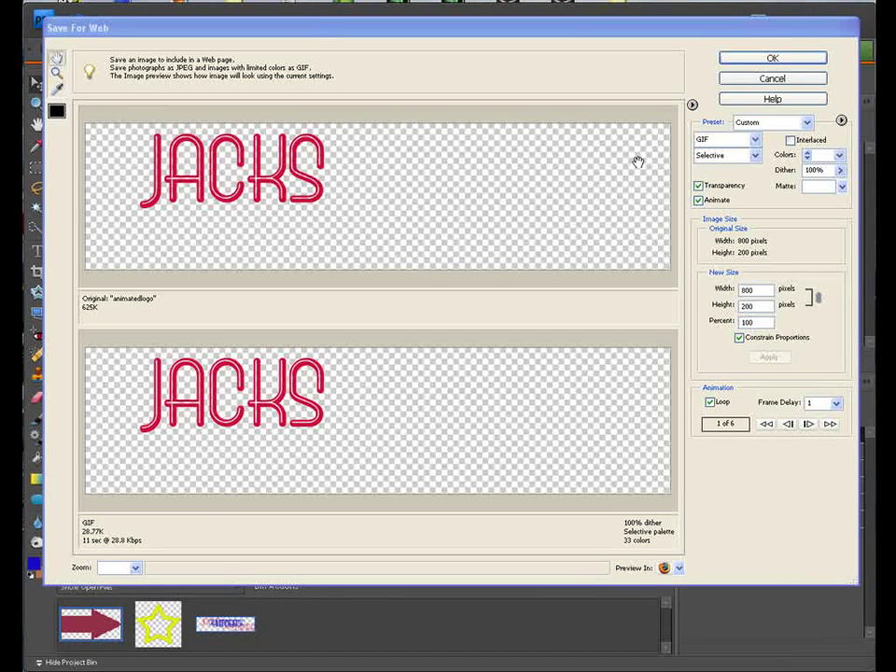
Step: Accept the Save For Web settings and save animatedlogo.gif into a new Desktop folder named GIFFILE
{"action": "left_click", "coordinate": [756, 59]}
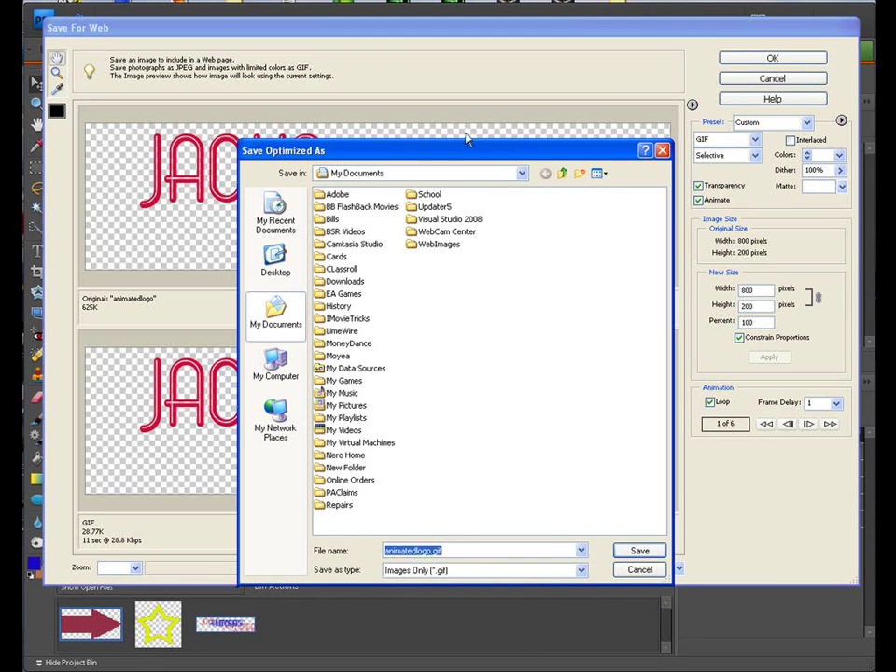
{"action": "left_click_drag", "start_coordinate": [456, 145], "coordinate": [423, 32]}
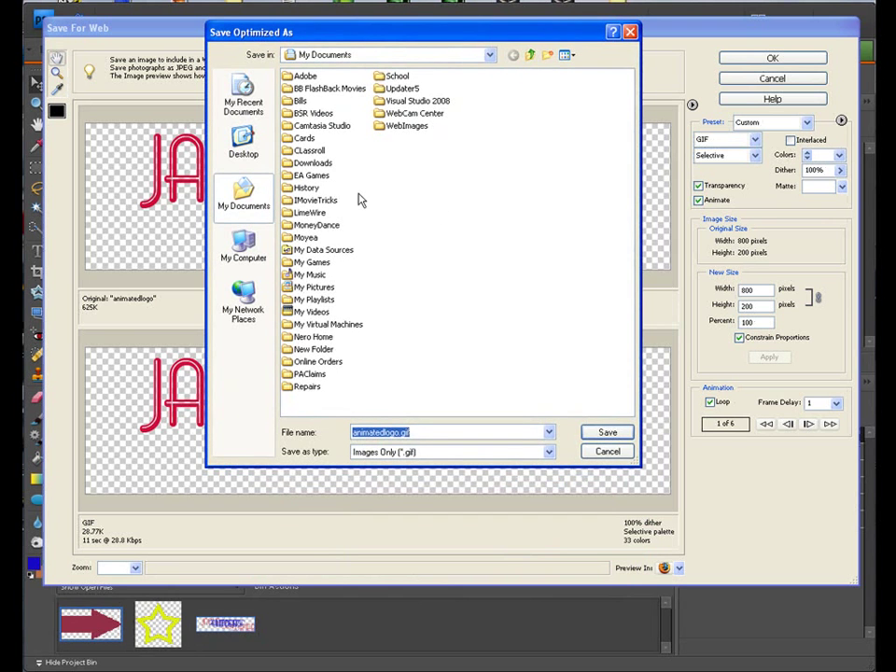
{"action": "left_click", "coordinate": [245, 145]}
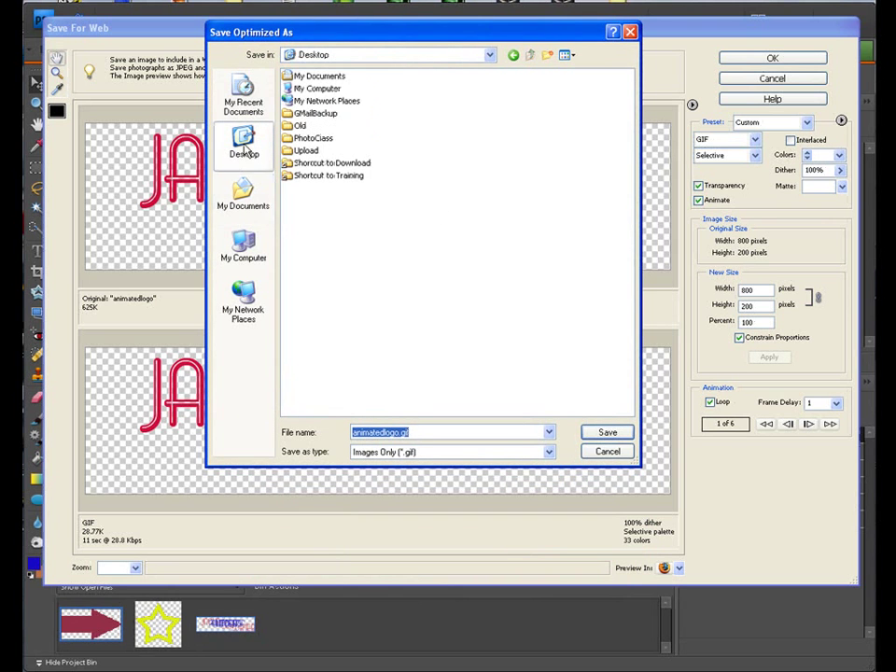
{"action": "left_click", "coordinate": [548, 56]}
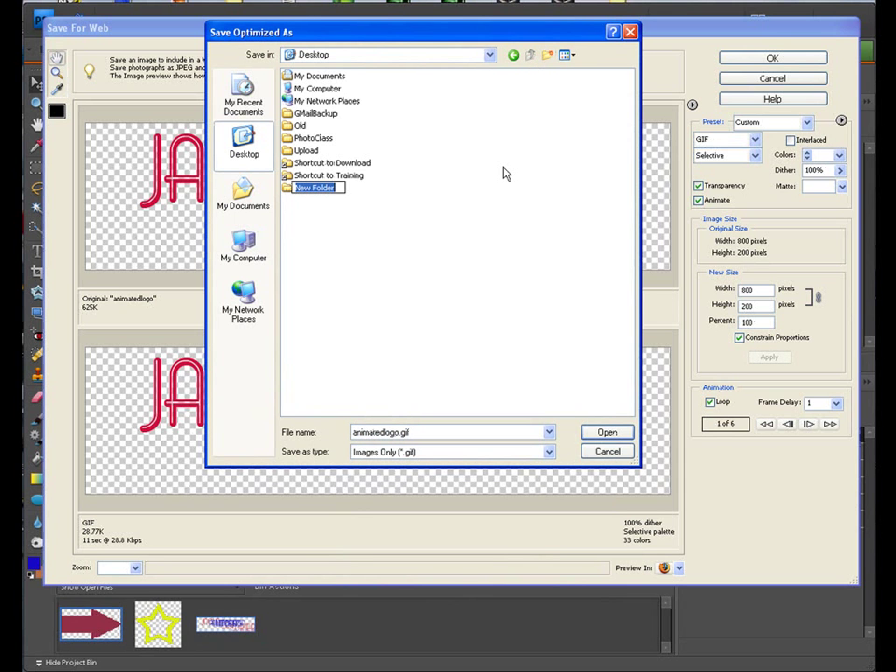
{"action": "type", "text": "GIFFILE"}
{"action": "key", "text": "Return"}
{"action": "key", "text": "Return"}
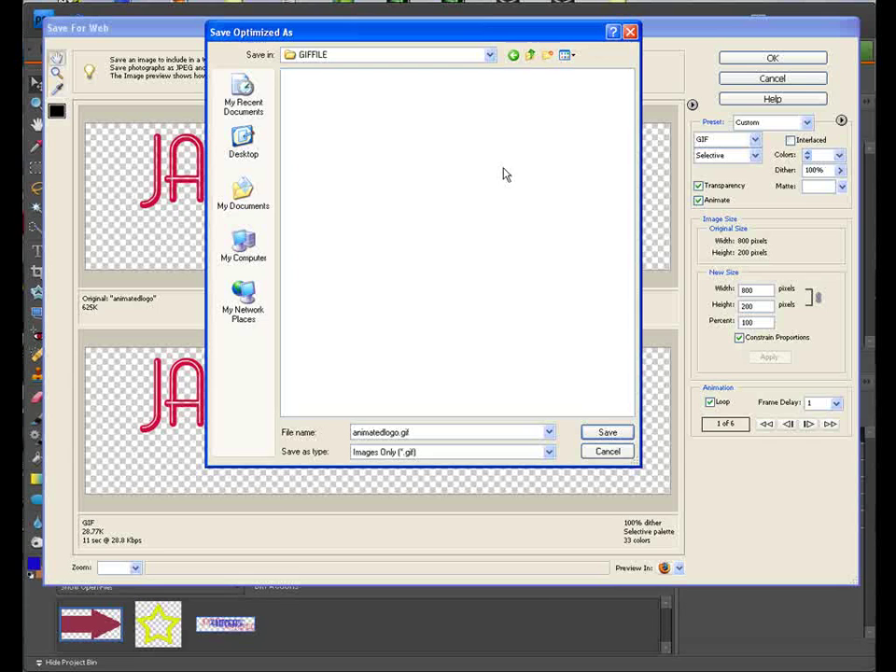
{"action": "left_click", "coordinate": [583, 432]}
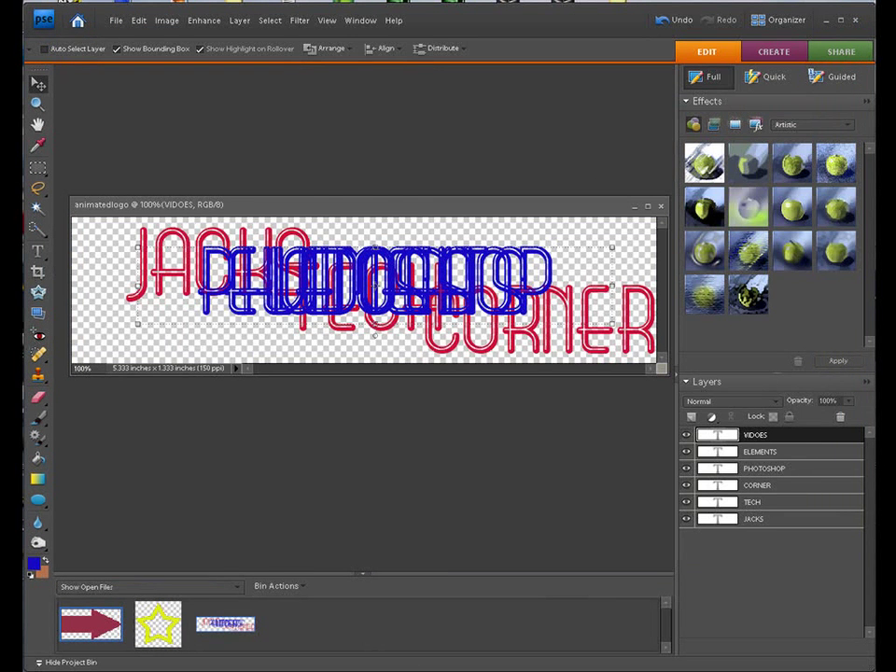
Step: Open animatedlogo.gif from the Desktop's GIFFILE folder in Firefox and watch it play
{"action": "key", "text": "alt+Tab"}
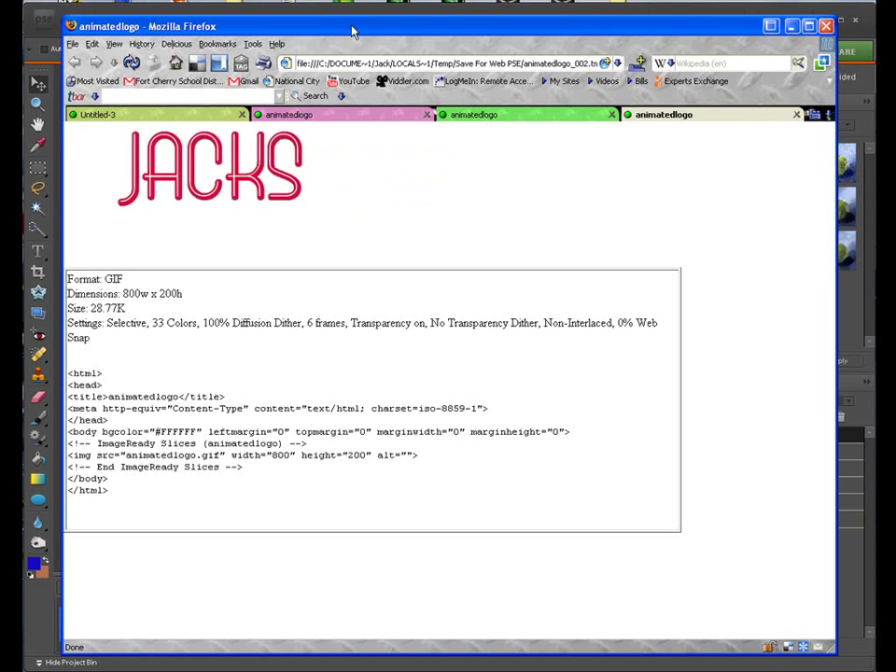
{"action": "left_click_drag", "start_coordinate": [352, 32], "coordinate": [340, 26]}
{"action": "left_click", "coordinate": [60, 40]}
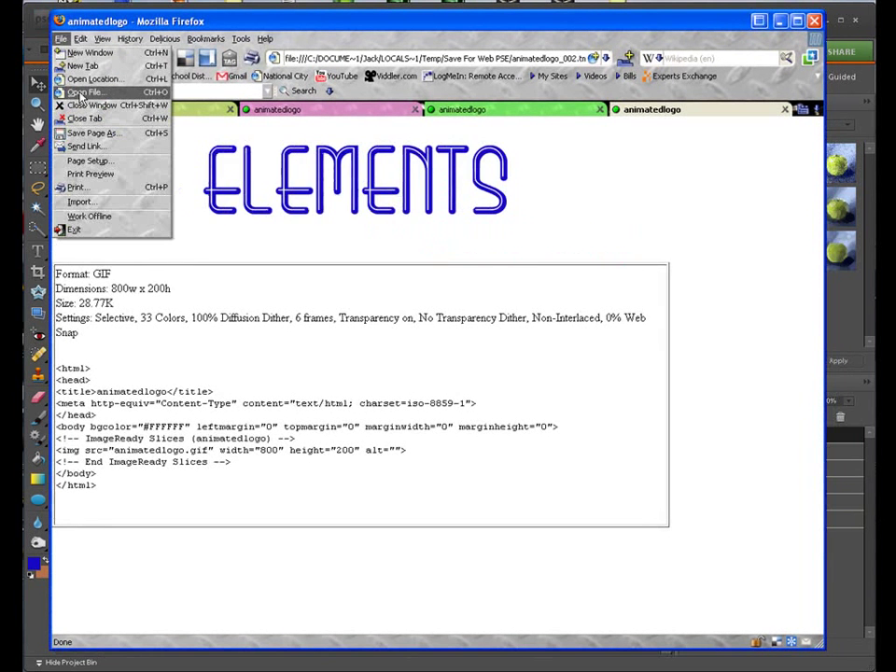
{"action": "left_click", "coordinate": [81, 94]}
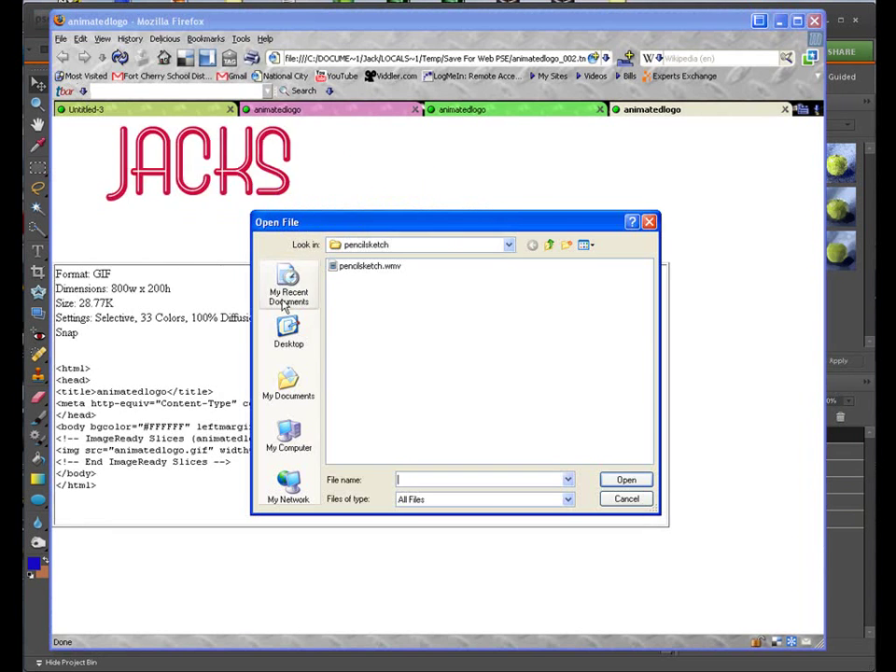
{"action": "left_click", "coordinate": [289, 336]}
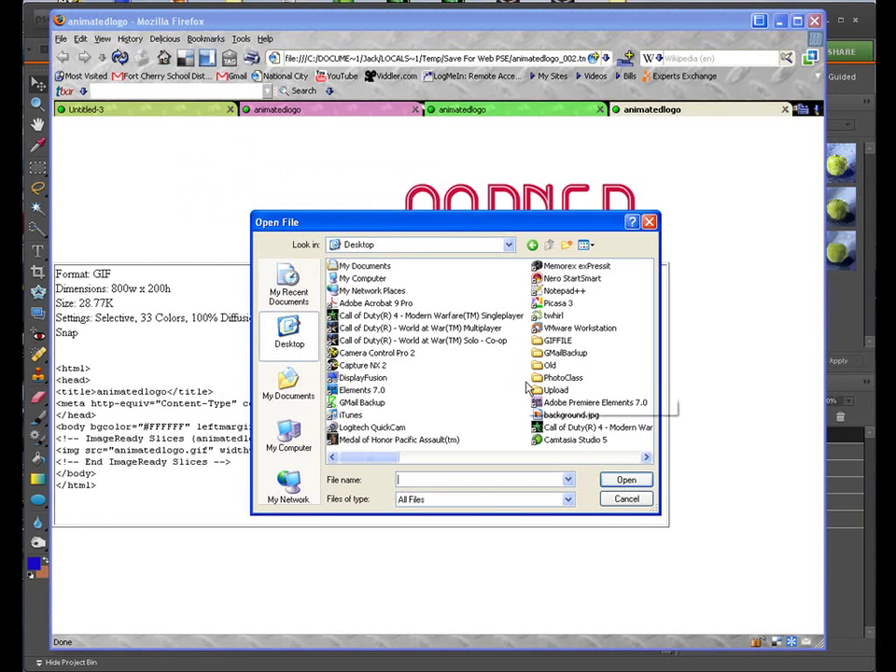
{"action": "double_click", "coordinate": [558, 342]}
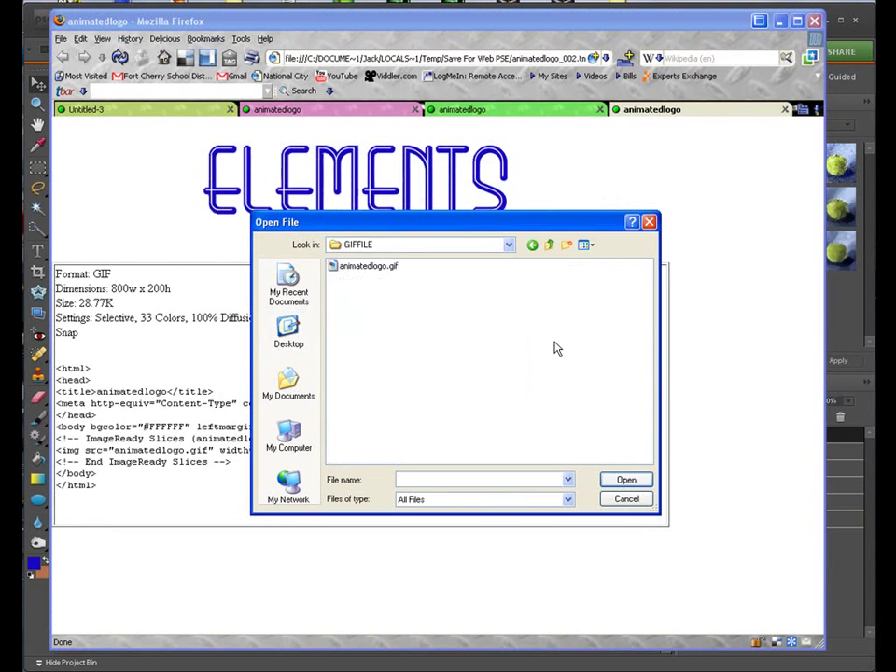
{"action": "left_click", "coordinate": [374, 268]}
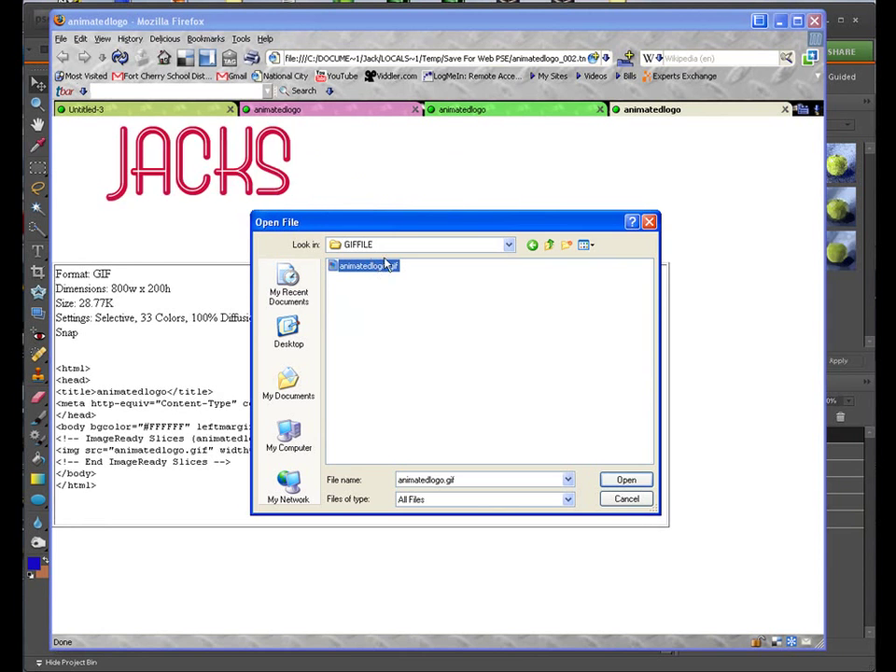
{"action": "left_click", "coordinate": [628, 481]}
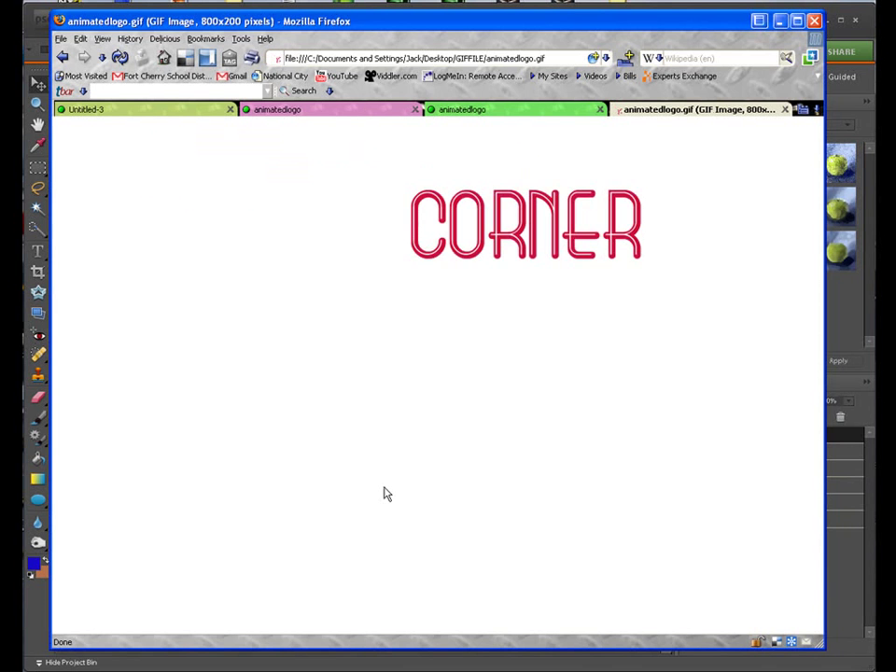
Step: Minimize Firefox, then hide and re-show the ELEMENTS, PHOTOSHOP and CORNER layers
{"action": "left_click", "coordinate": [780, 21]}
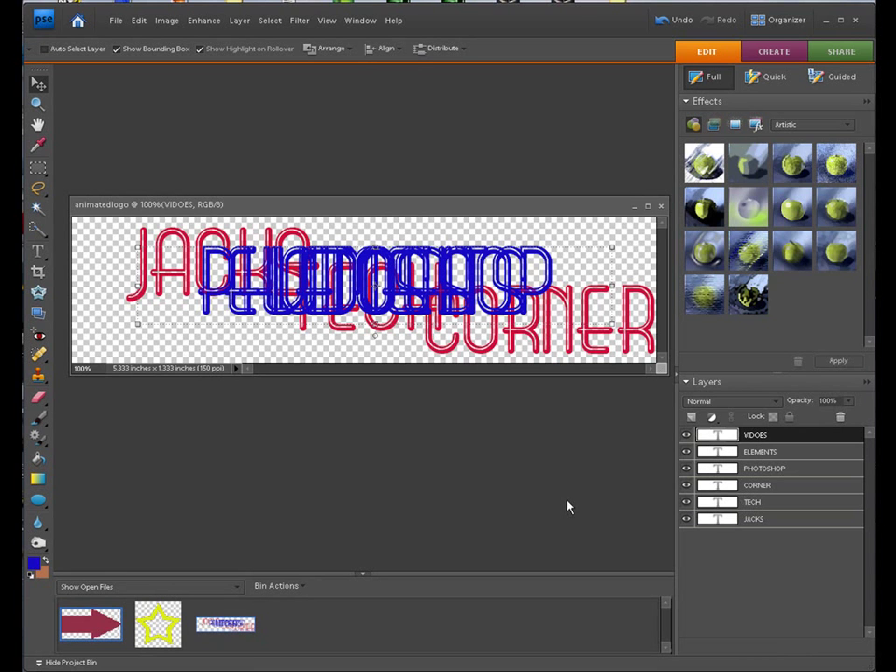
{"action": "left_click", "coordinate": [687, 452]}
{"action": "left_click", "coordinate": [687, 469]}
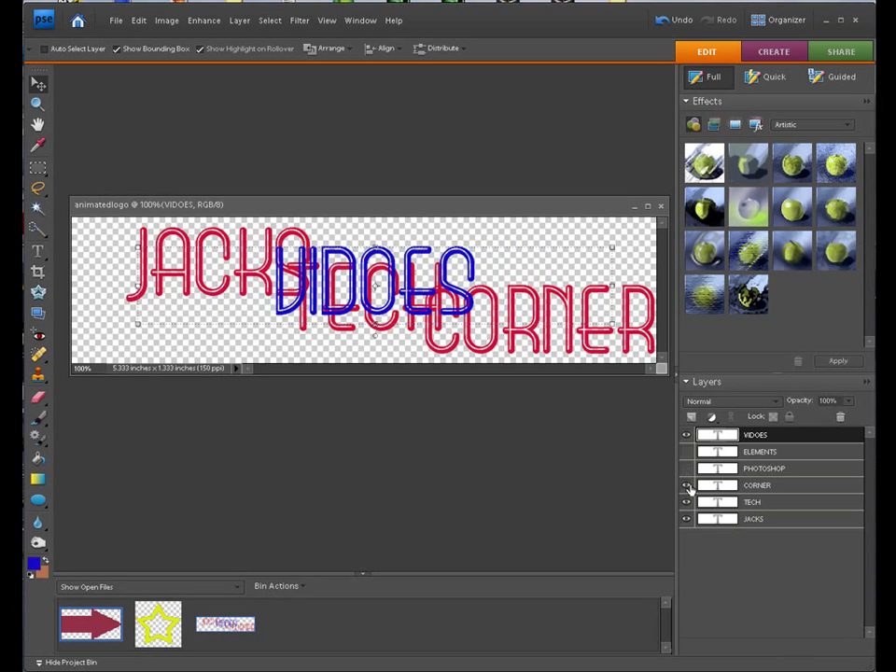
{"action": "left_click", "coordinate": [687, 485]}
{"action": "left_click", "coordinate": [686, 468]}
{"action": "left_click", "coordinate": [687, 453]}
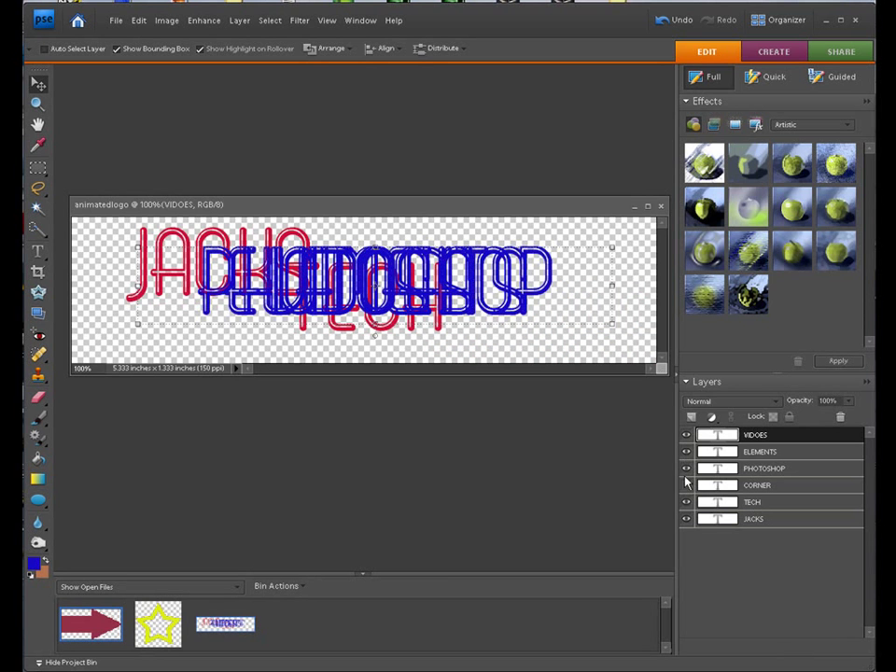
{"action": "left_click", "coordinate": [686, 485]}
{"action": "left_click", "coordinate": [687, 486]}
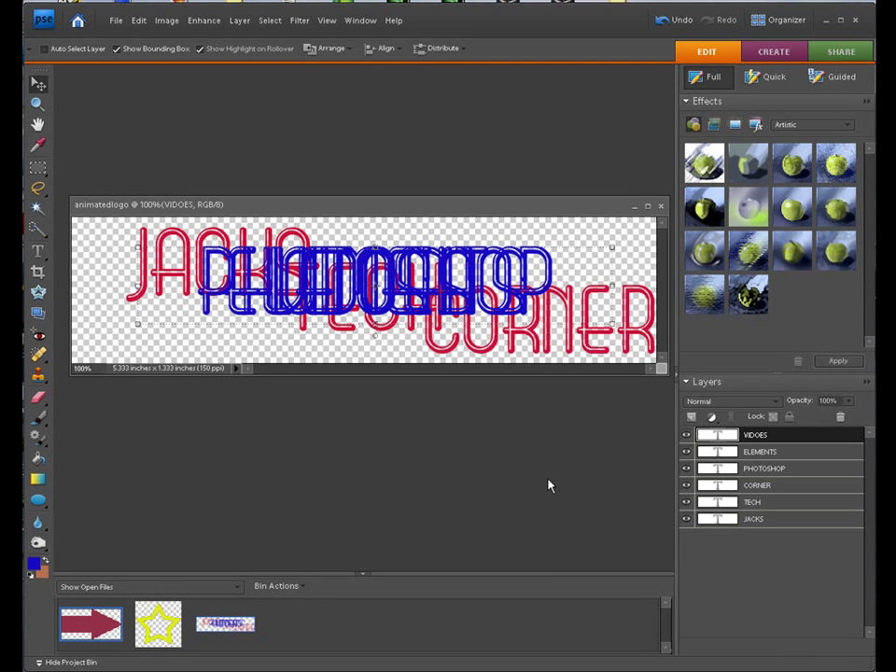